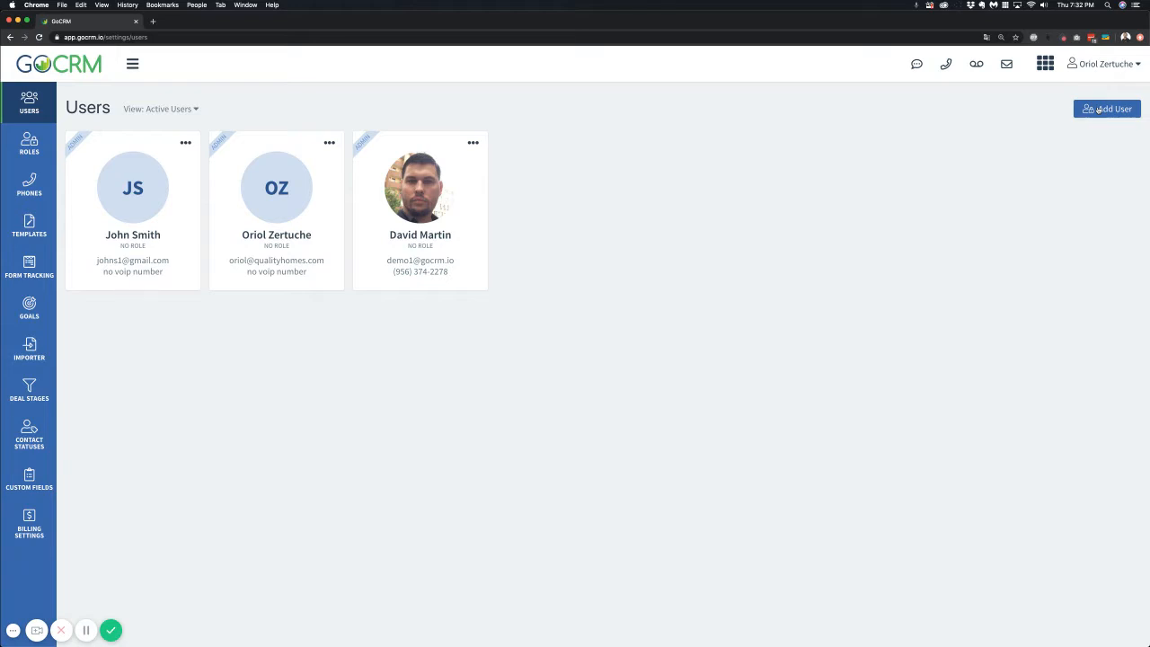
Step: Start a new import with 100-contacts.csv from the Downloads folder, previewing the file's contents before uploading it
click(26, 359)
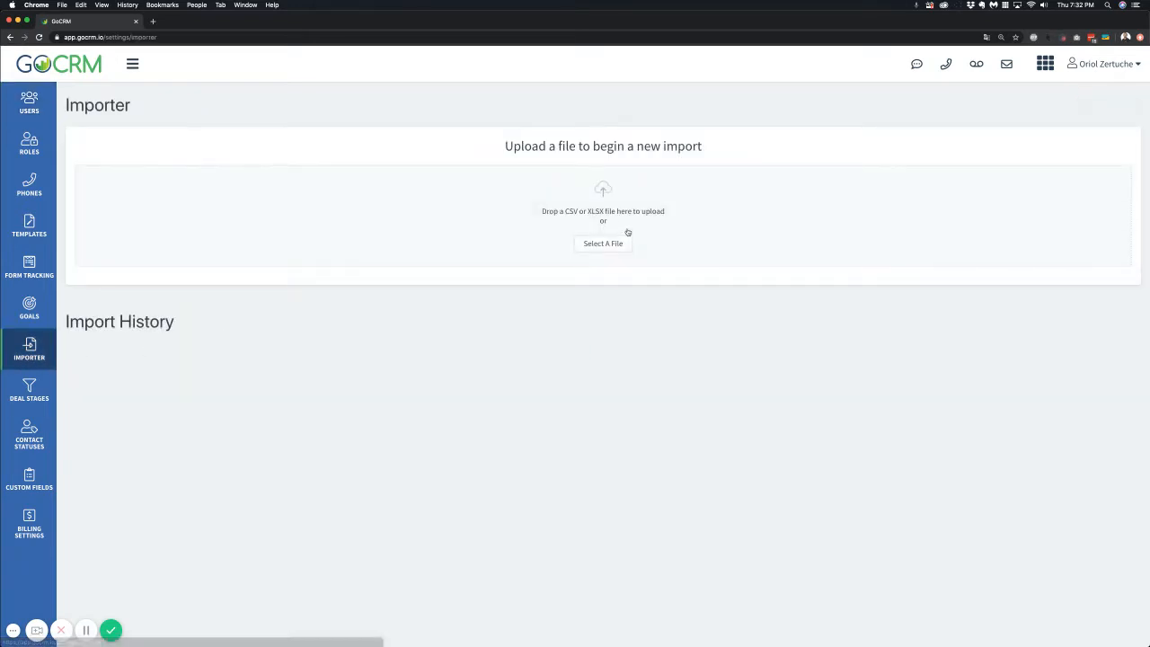
click(603, 244)
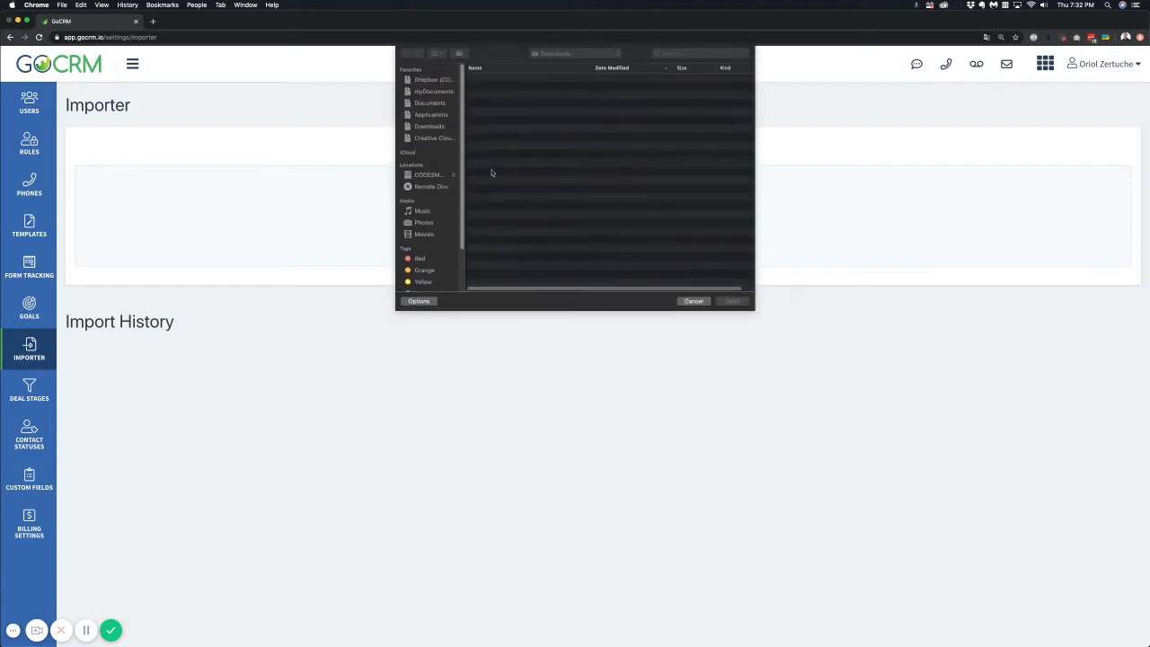
click(433, 128)
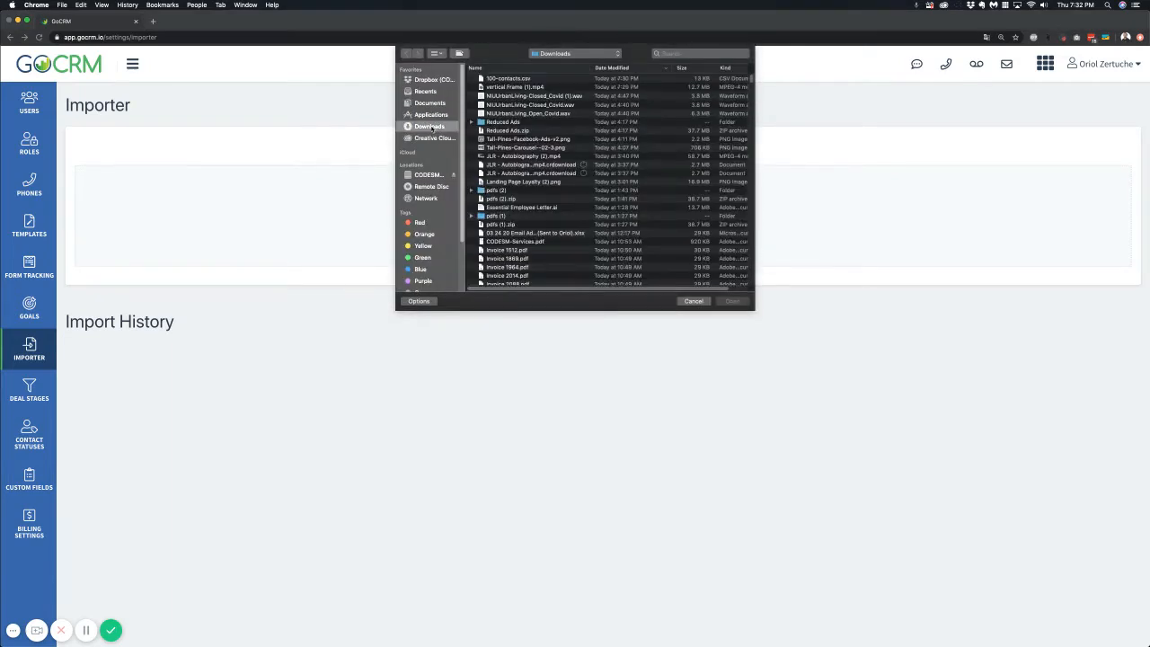
click(514, 79)
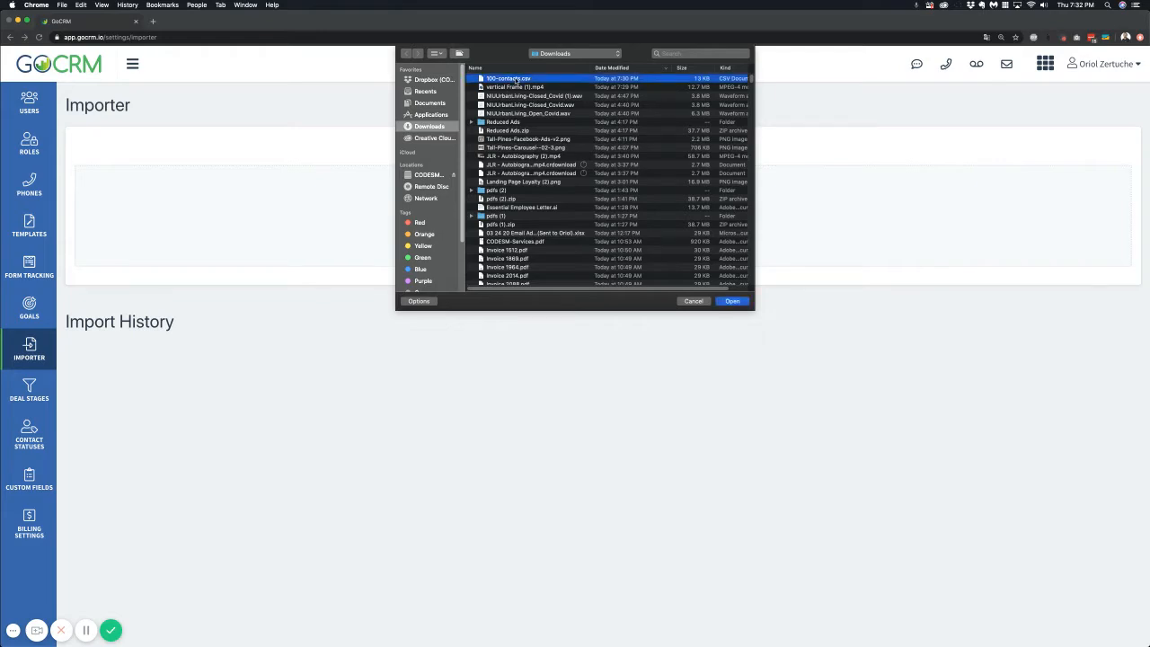
key(space)
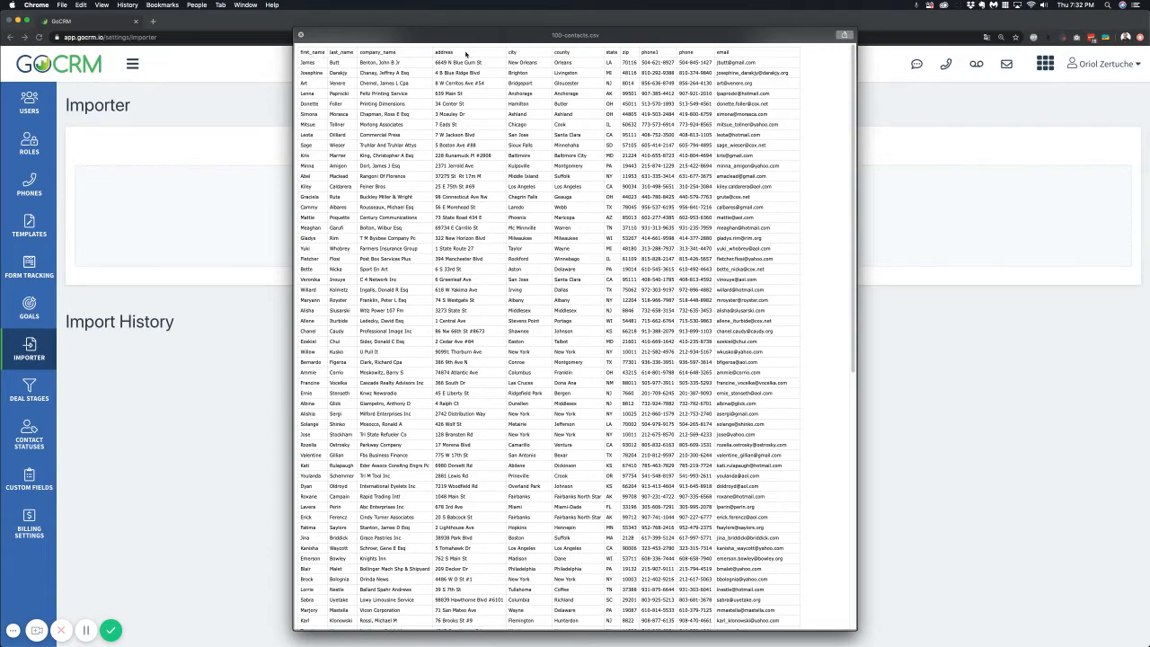
key(space)
key(space)
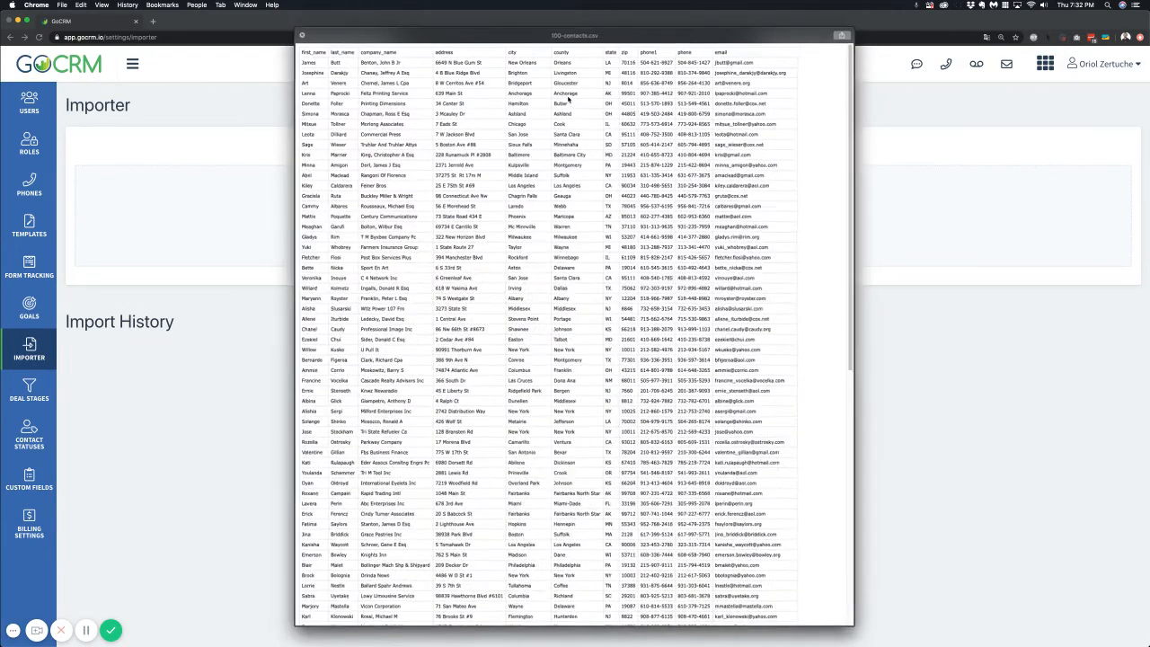
key(space)
click(737, 302)
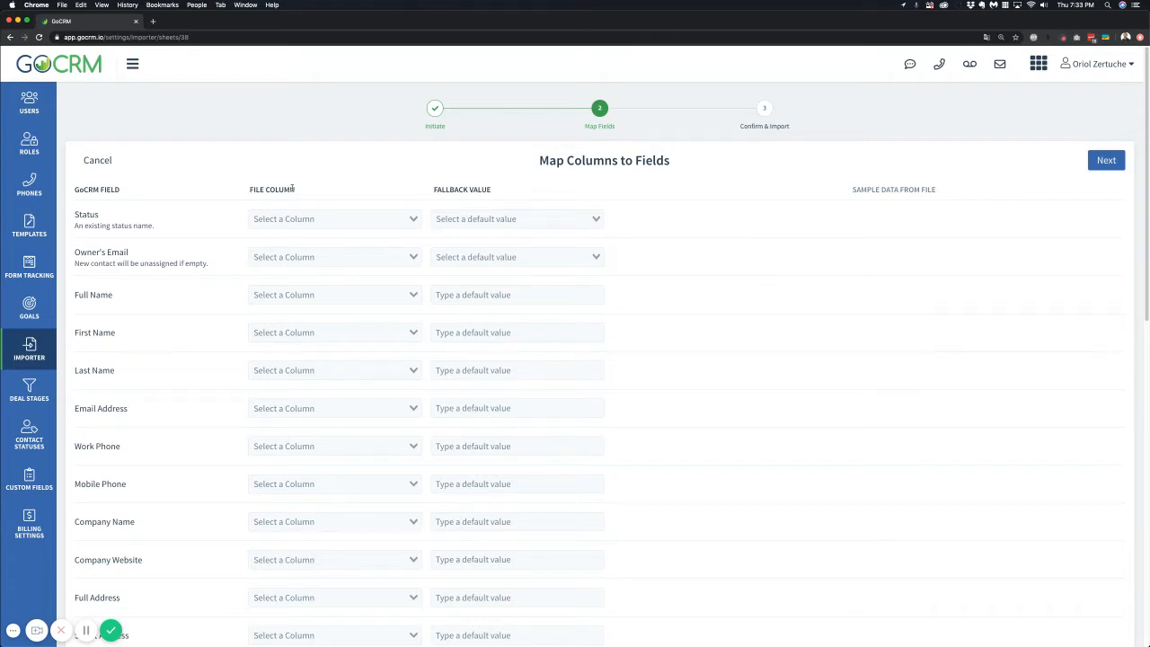
Step: Examine the mapping table's headings and the file column and fallback value choices offered for the Status field
drag(427, 188, 569, 191)
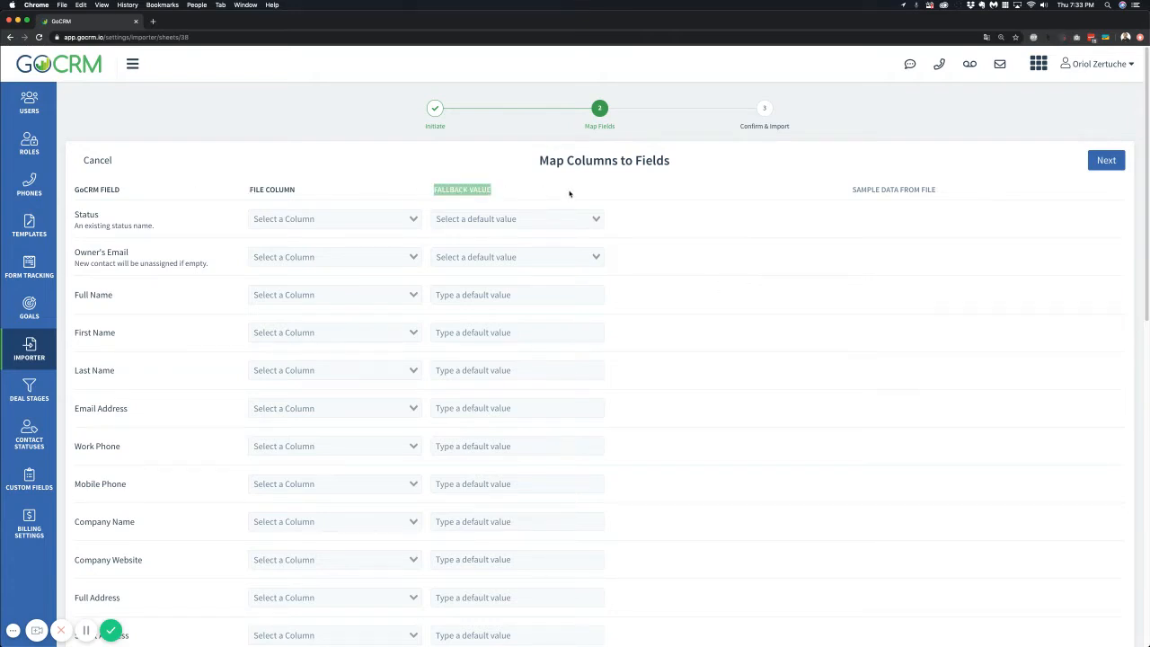
click(108, 186)
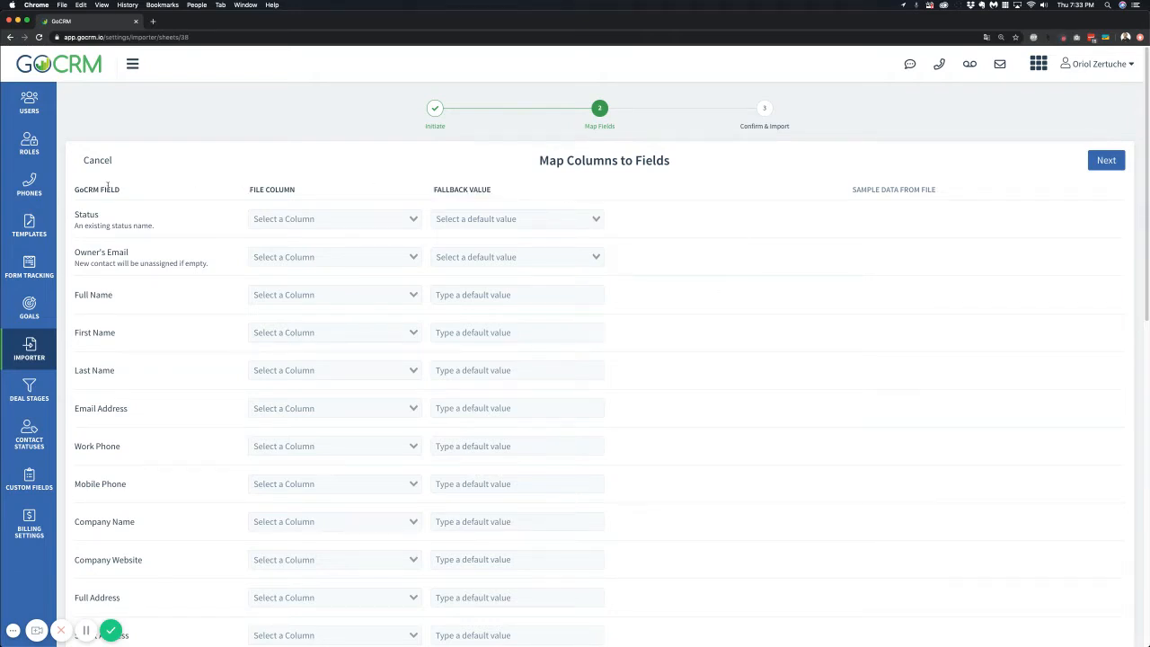
click(296, 219)
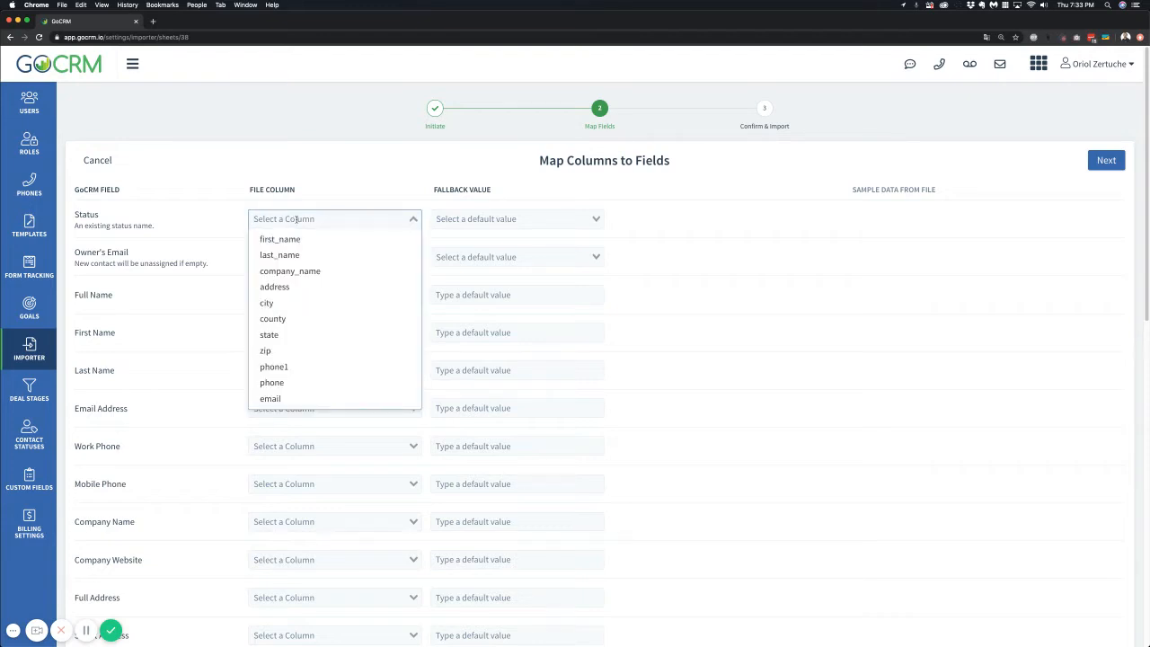
click(125, 212)
click(300, 220)
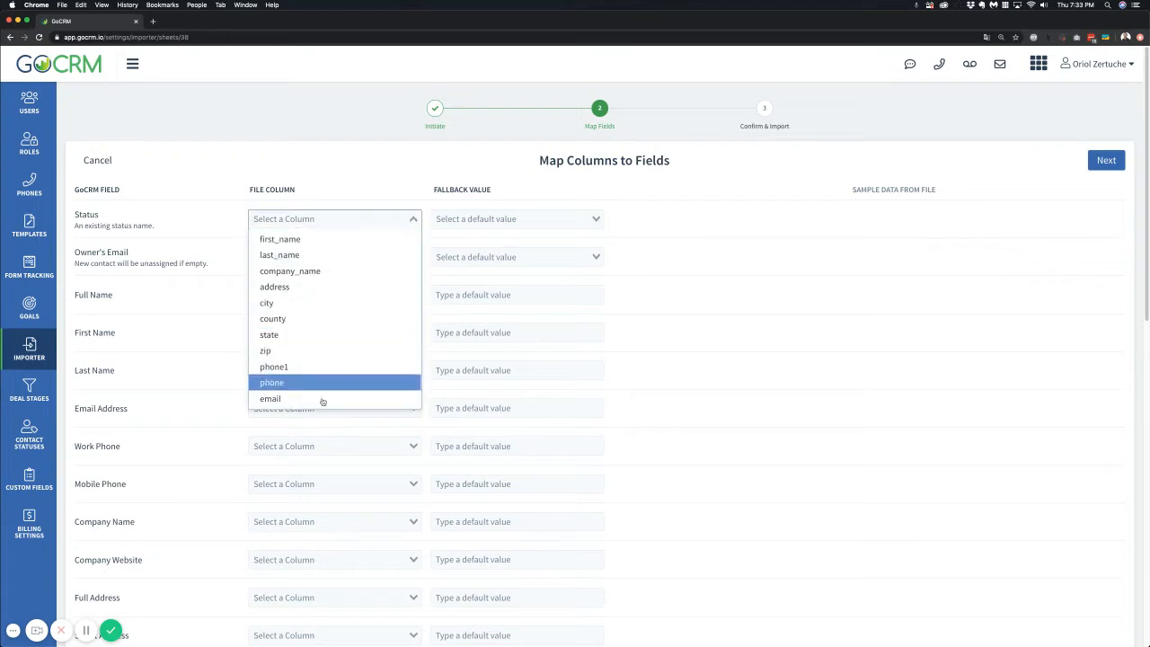
click(508, 219)
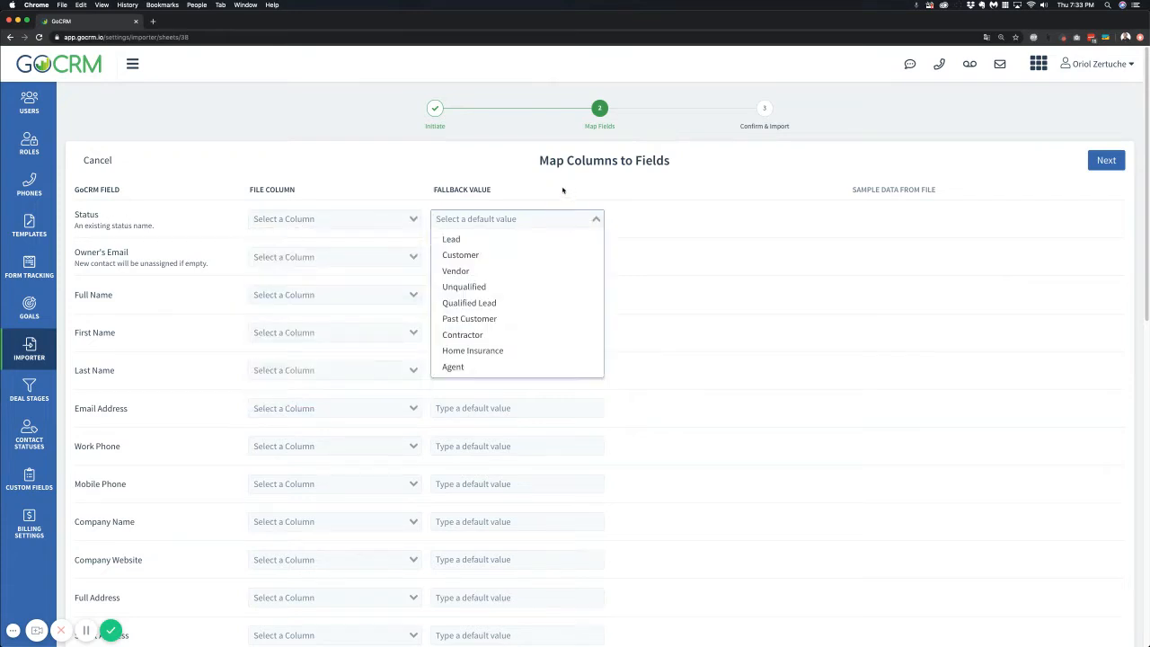
click(506, 188)
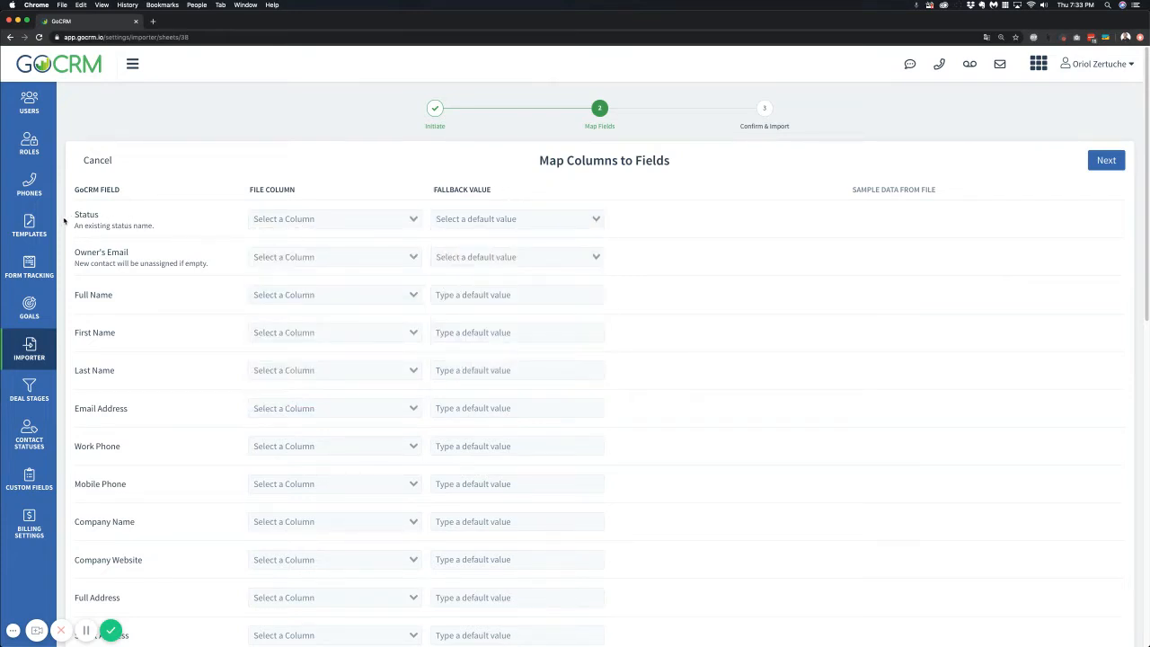
click(325, 221)
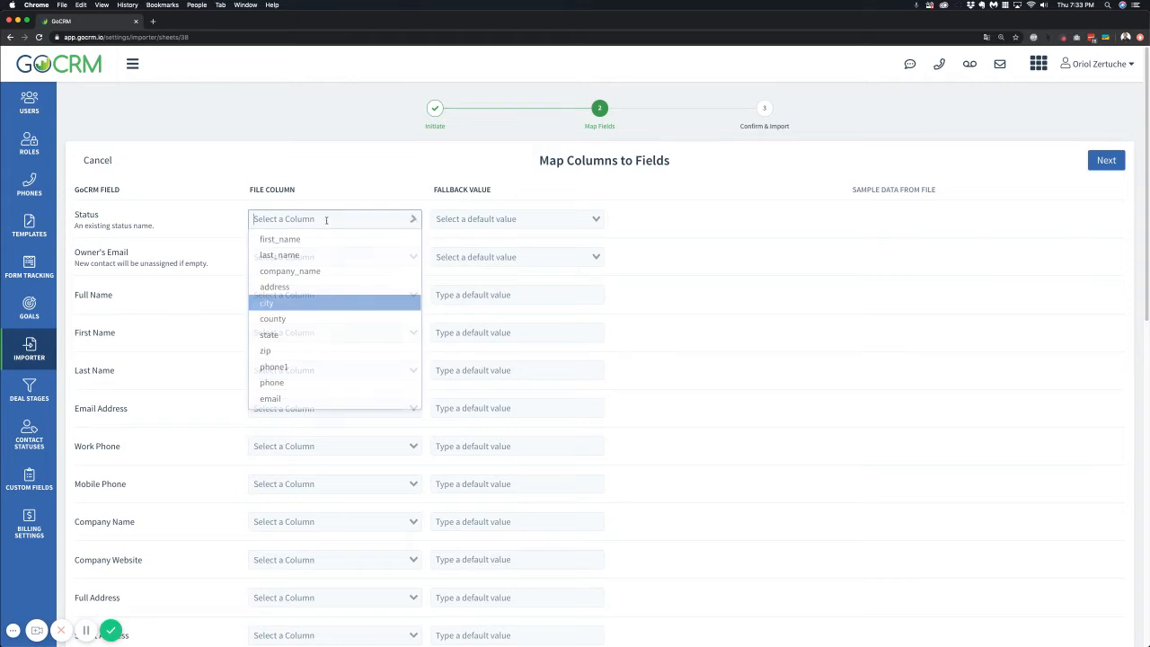
click(220, 199)
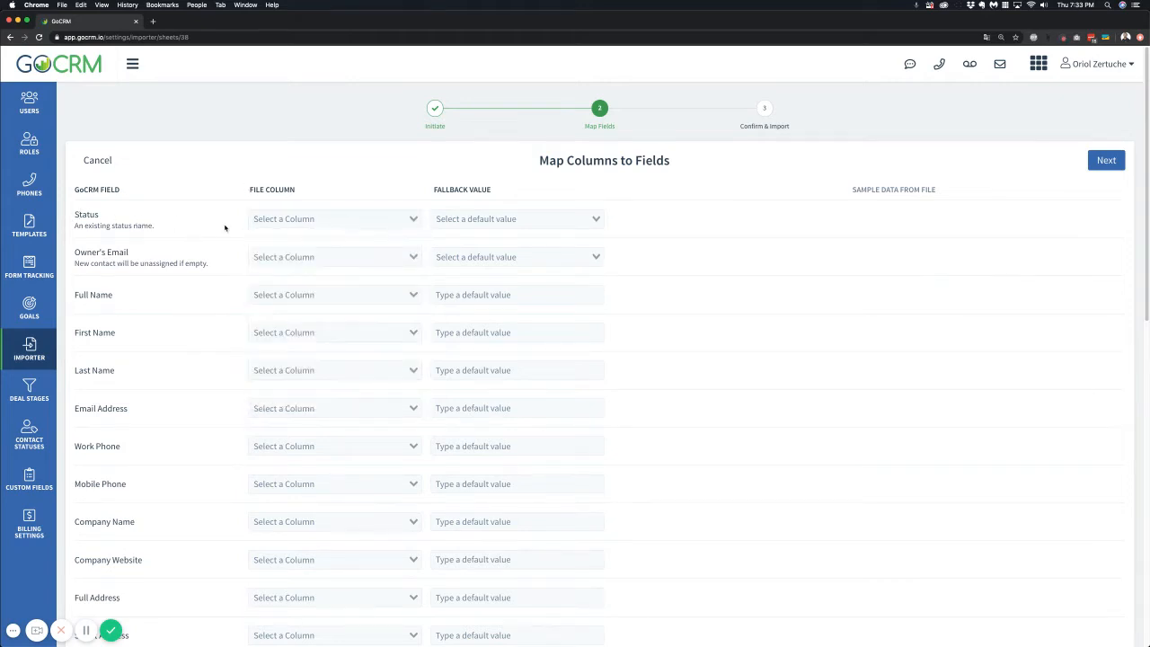
click(331, 219)
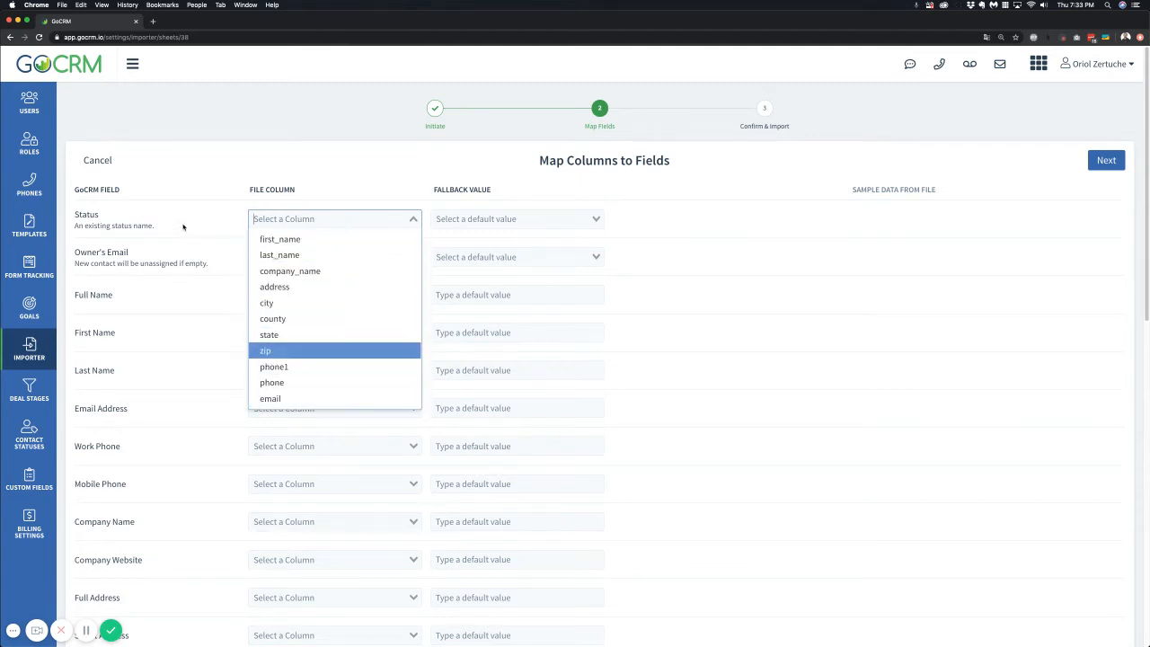
click(472, 218)
click(477, 219)
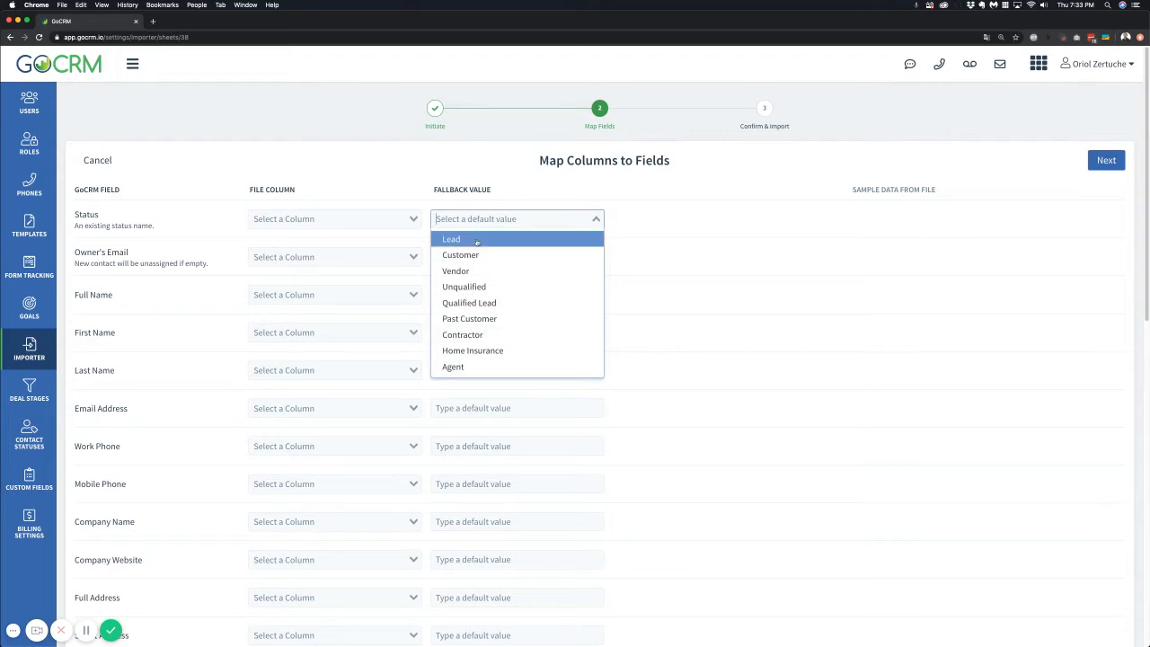
click(692, 241)
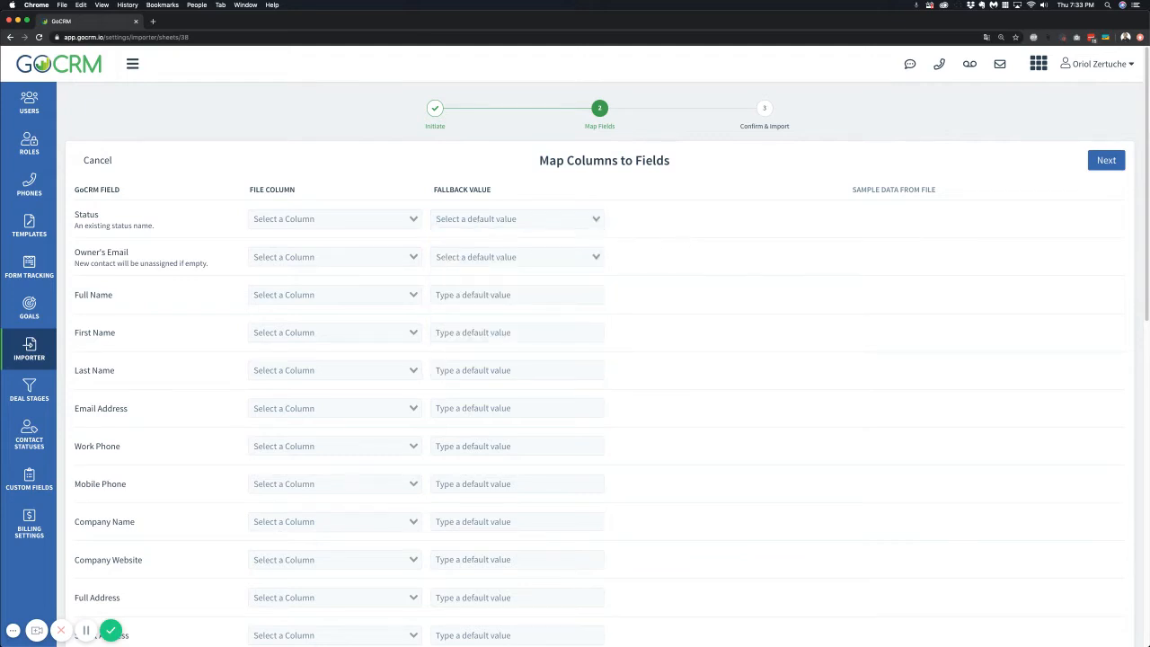
Step: Review the Contact Statuses settings in a separate browser tab and return to the import's column mapping
right_click(38, 440)
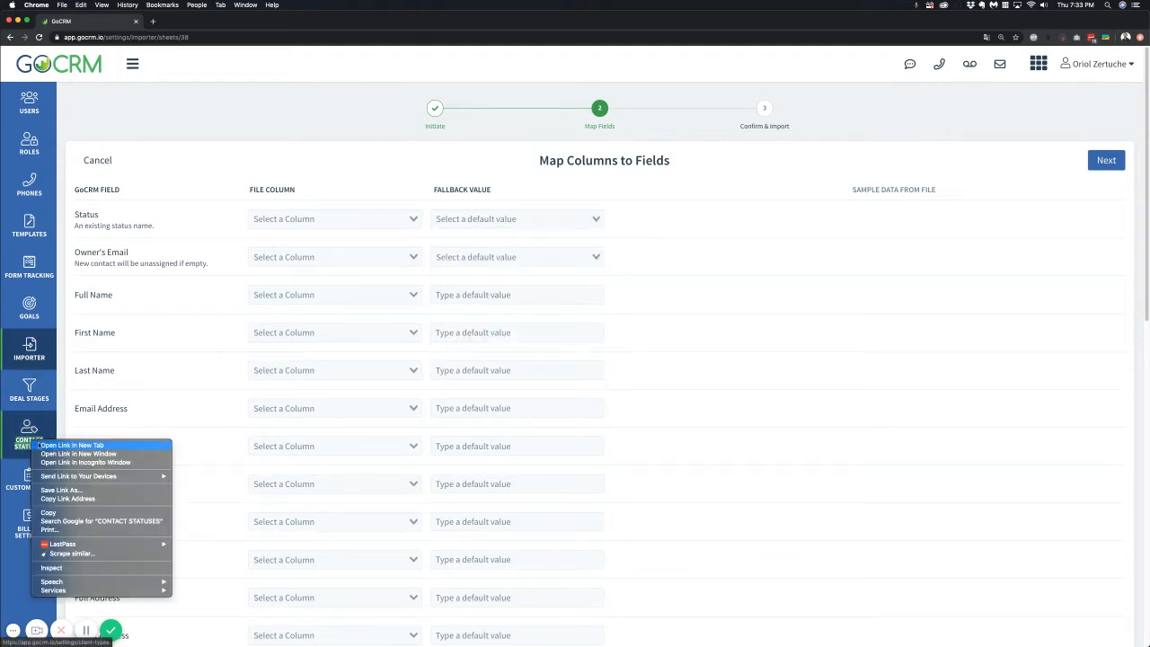
click(54, 447)
click(195, 23)
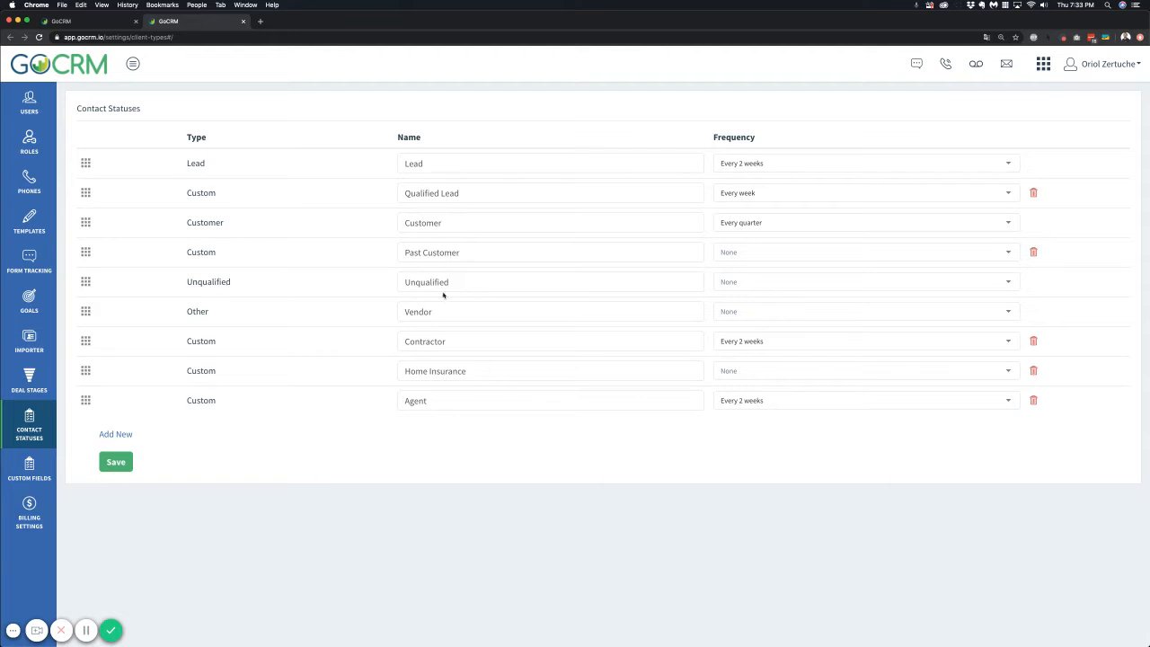
click(87, 21)
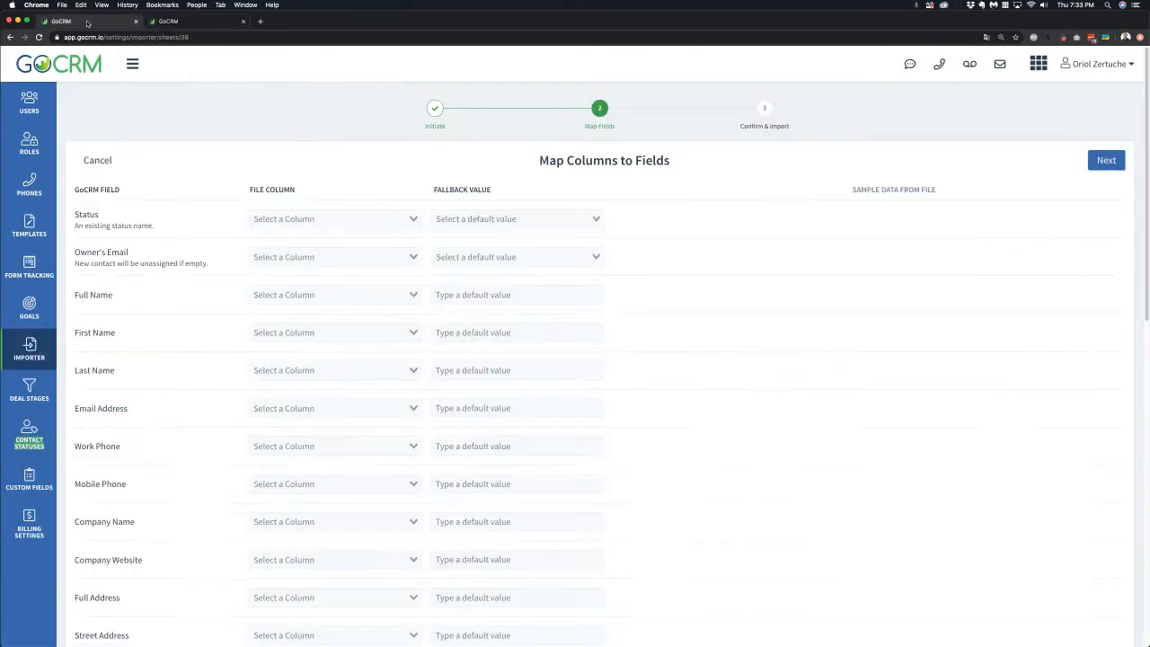
Step: Set the fallback values to Qualified Lead for Status and Me for Owner's Email
click(508, 218)
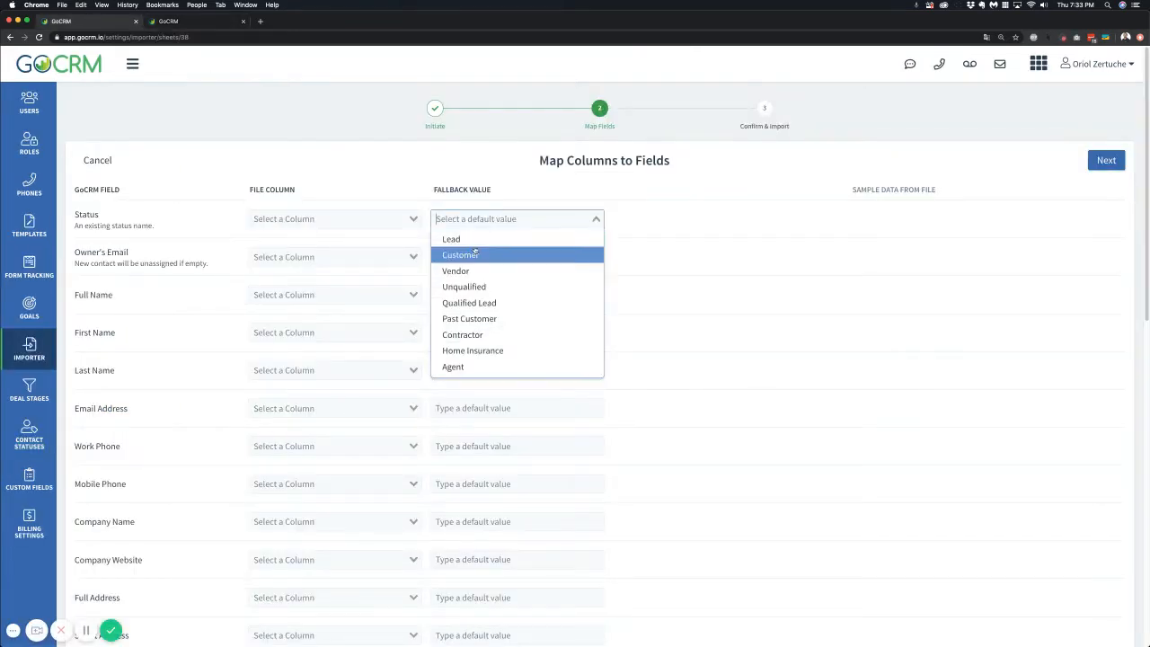
click(476, 303)
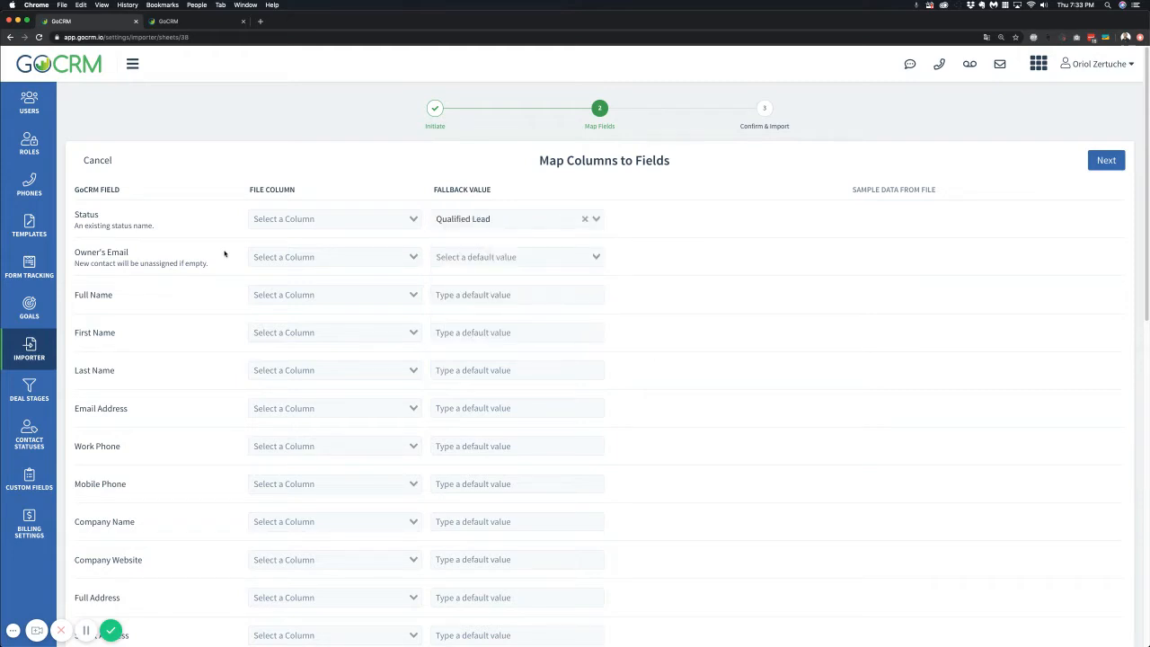
click(277, 257)
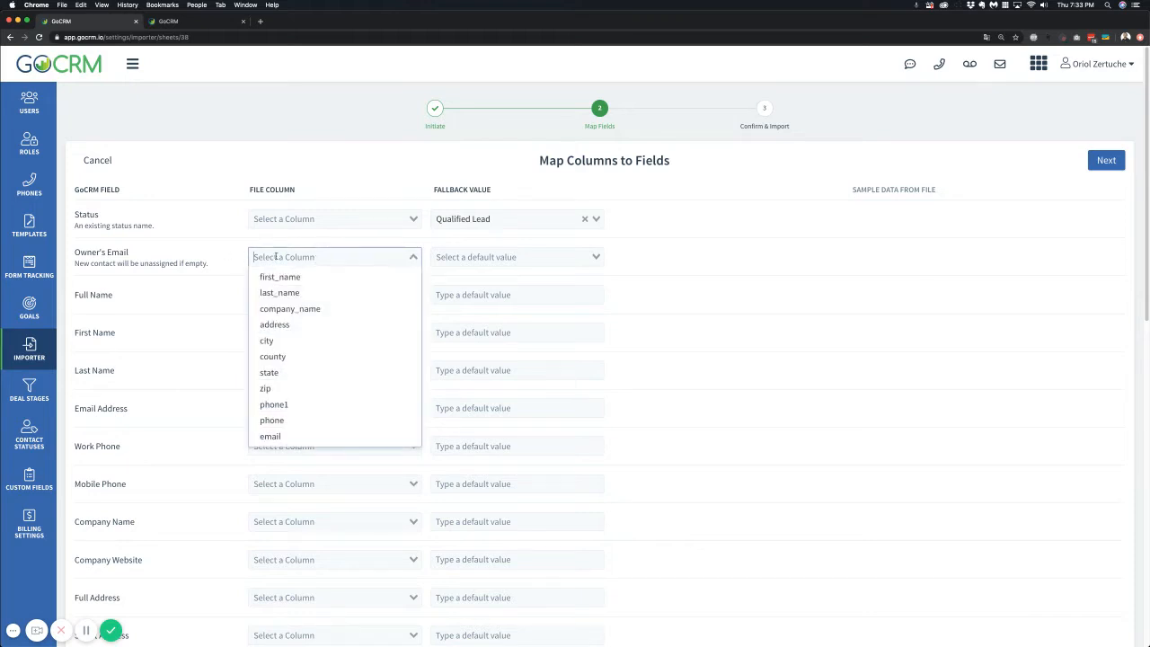
click(204, 260)
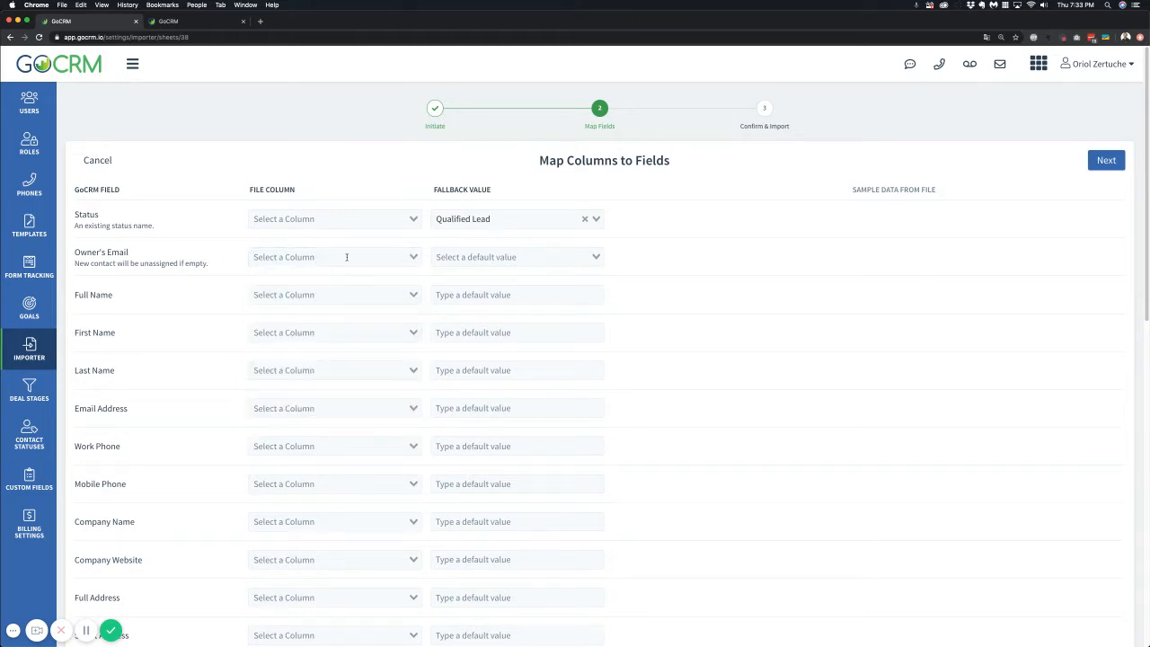
click(586, 257)
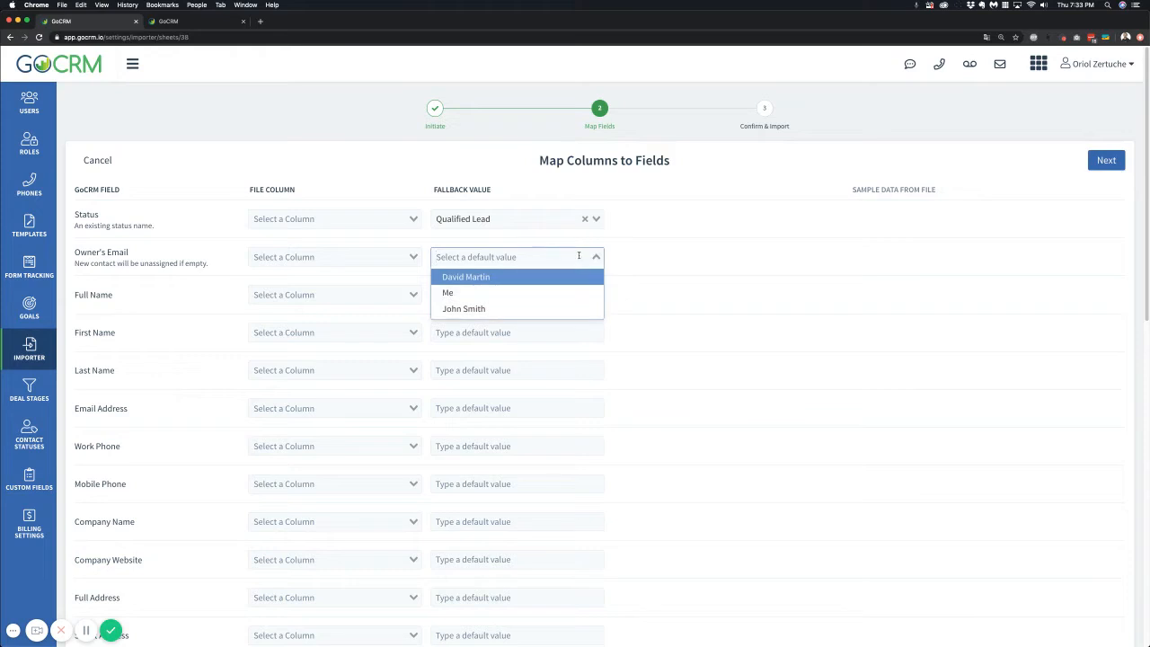
click(530, 294)
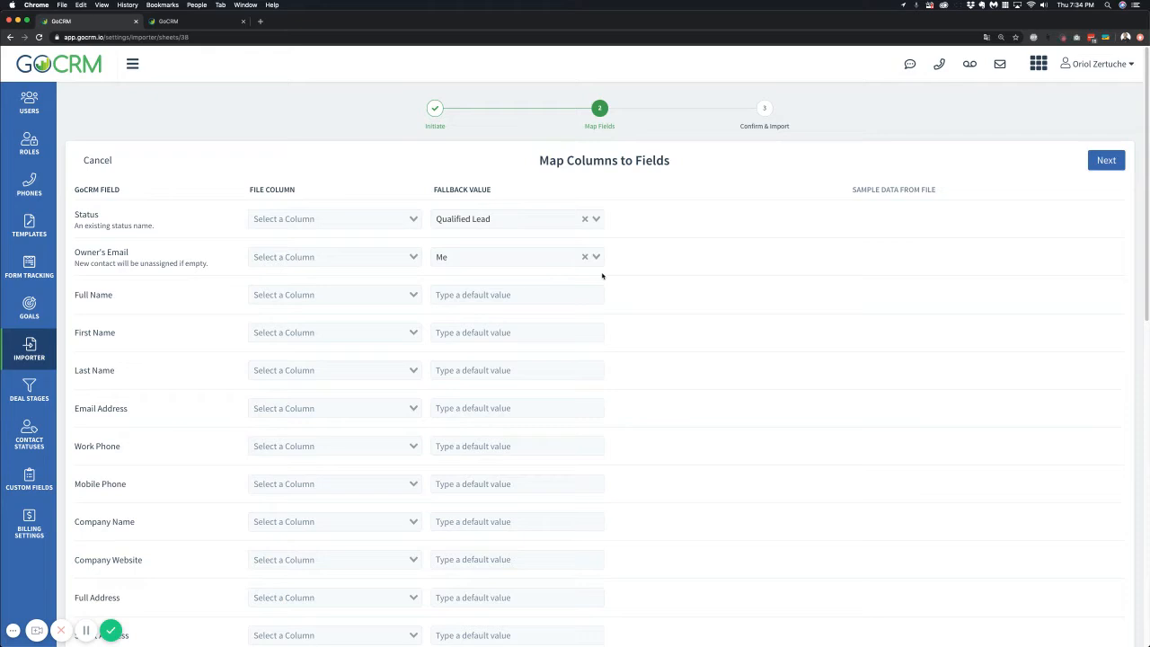
Step: Map the First Name field to the first_name column and the Last Name field to the last_name column
click(355, 294)
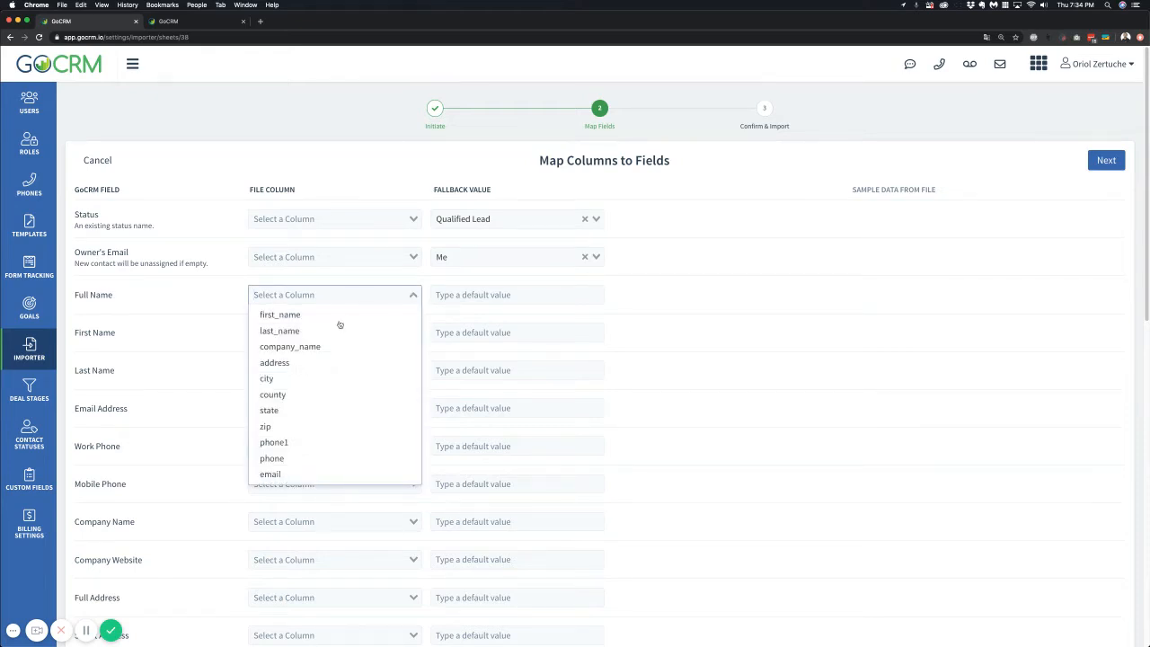
click(198, 301)
click(270, 333)
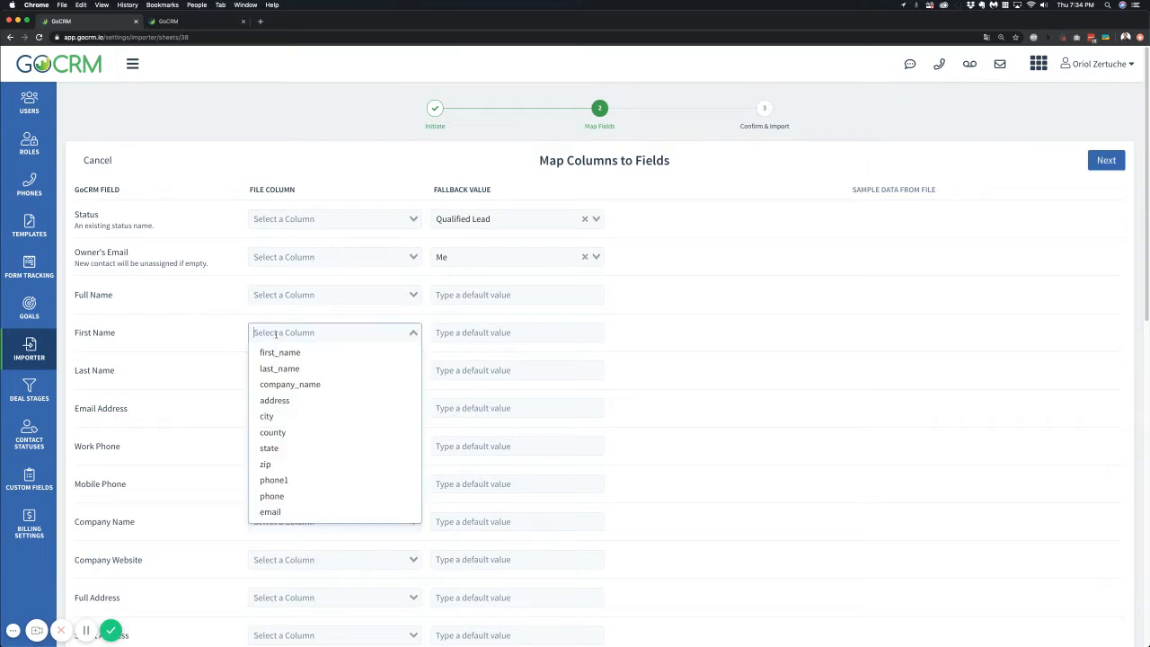
click(283, 354)
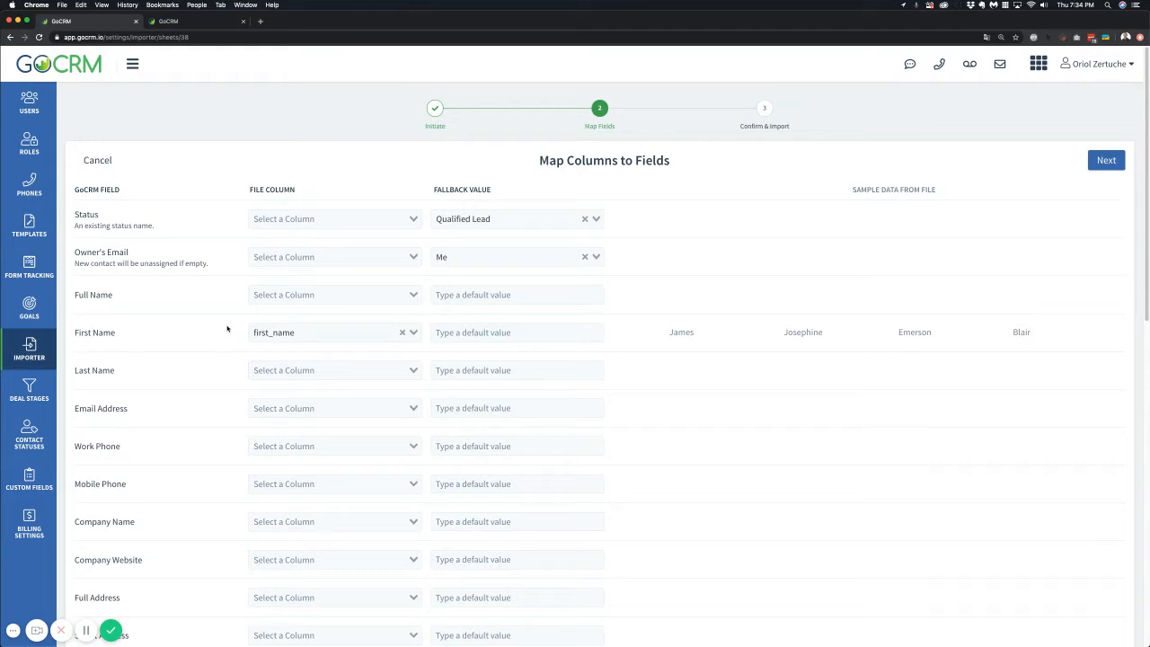
drag(670, 334, 1030, 344)
click(1007, 353)
click(305, 370)
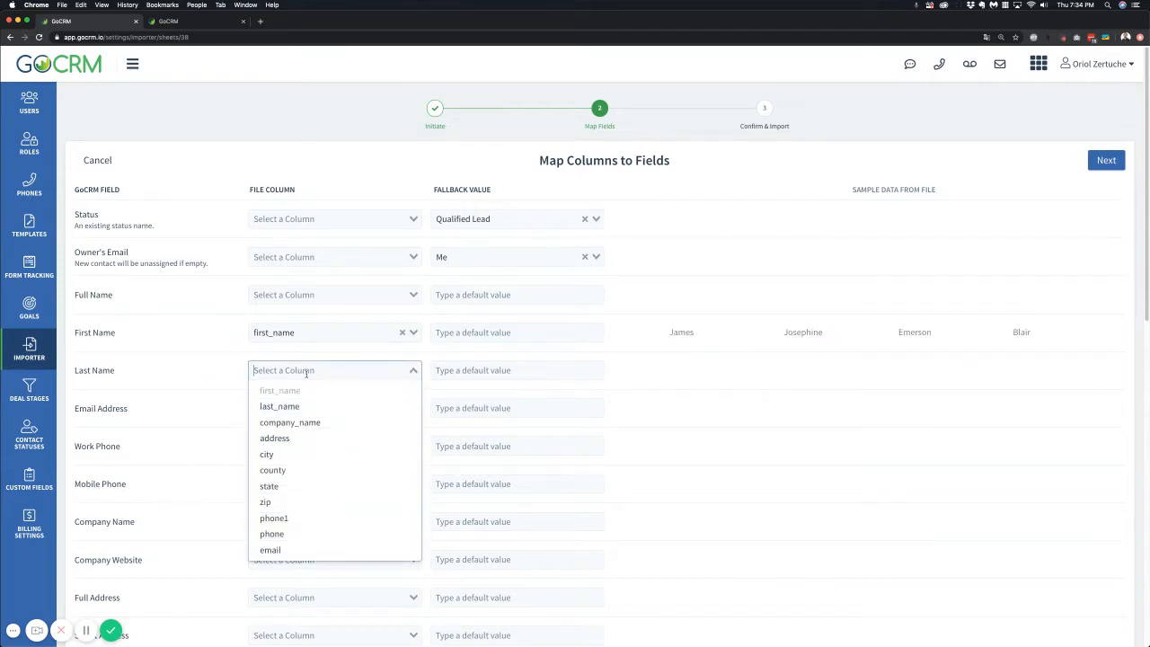
click(272, 404)
Step: Map the Email Address field to the email column of the file
scroll(177, 393, down, 1)
scroll(177, 393, down, 2)
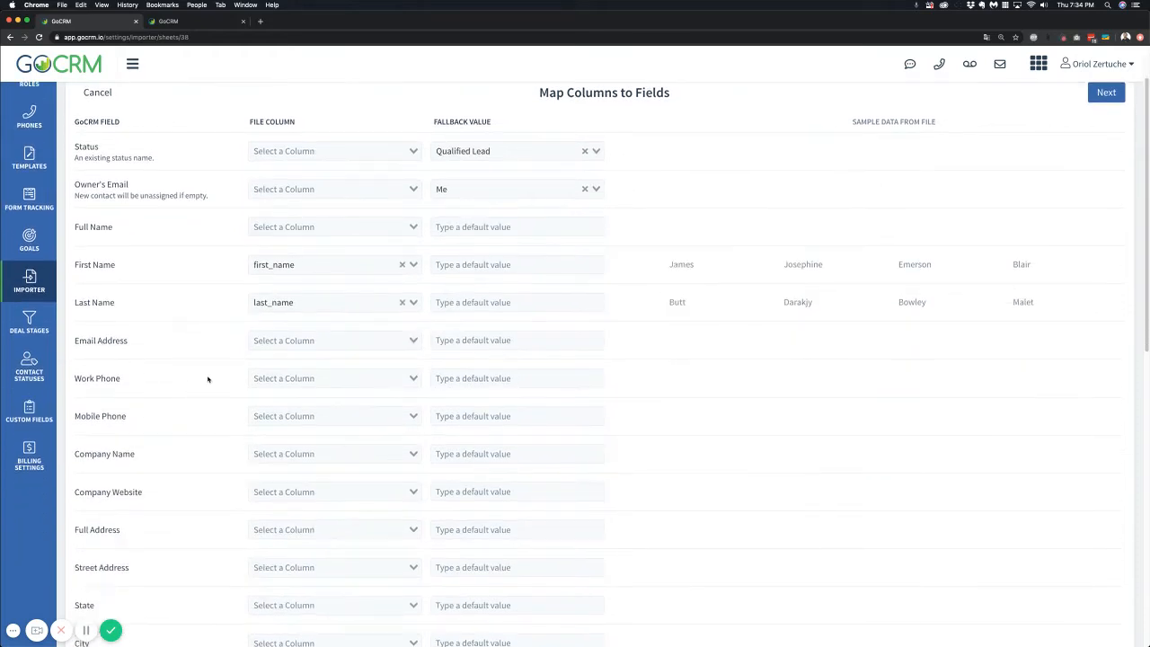
click(269, 341)
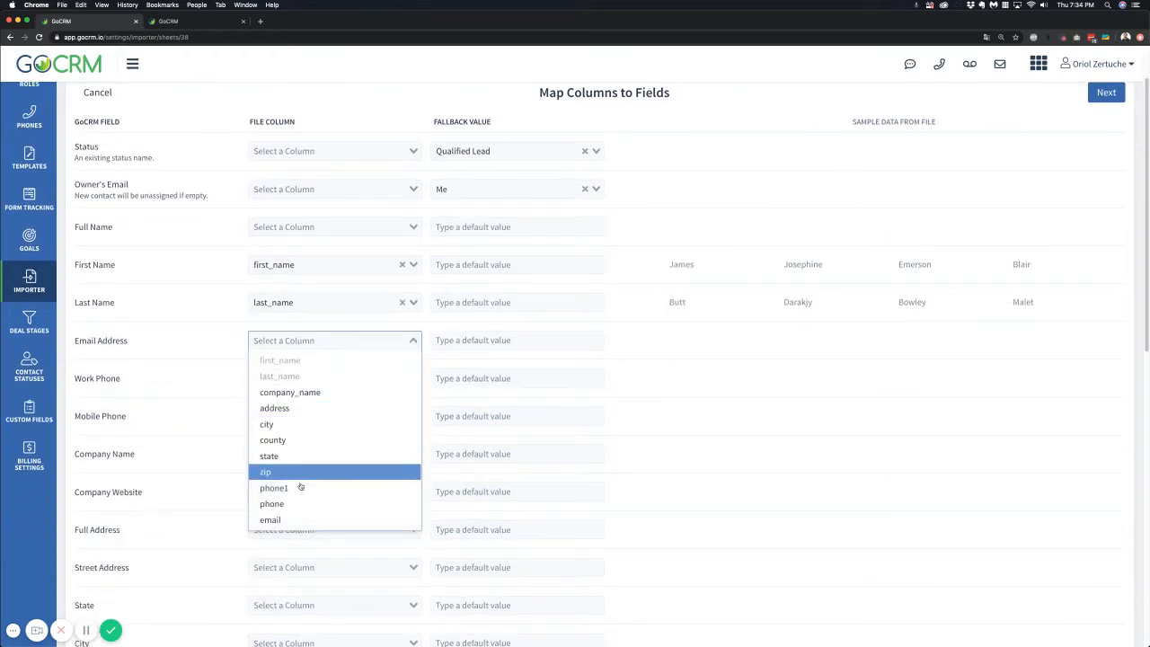
click(303, 523)
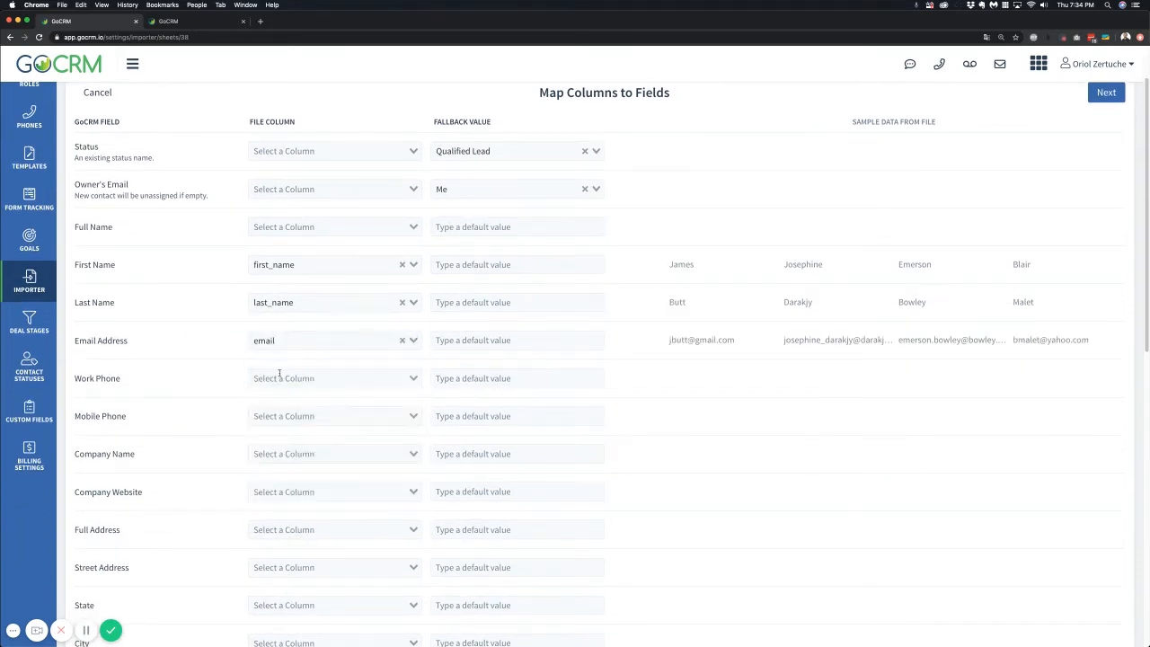
Step: Map the Work Phone field to the phone1 column and the Mobile Phone field to the phone column
scroll(280, 374, down, 1)
click(290, 363)
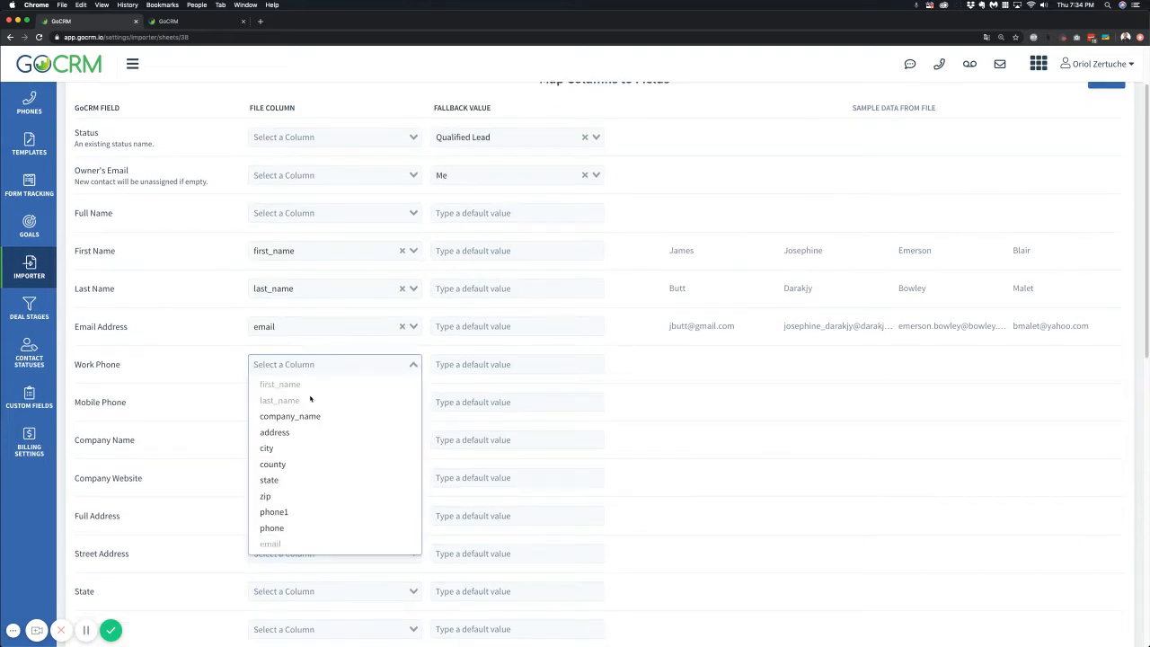
click(323, 519)
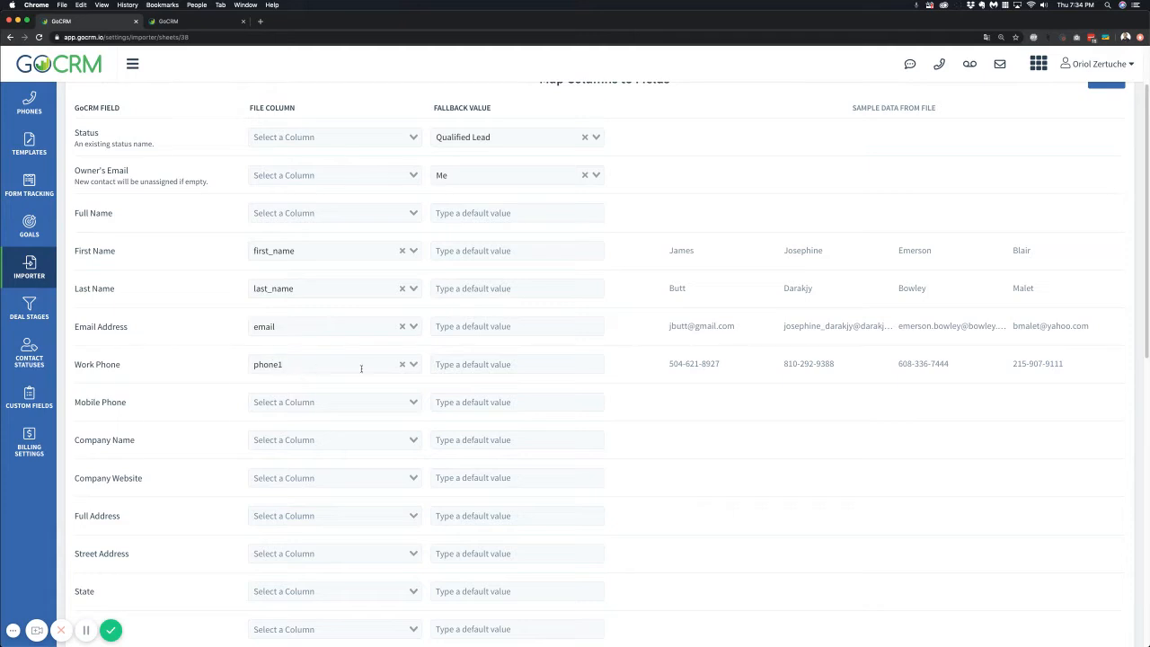
click(307, 404)
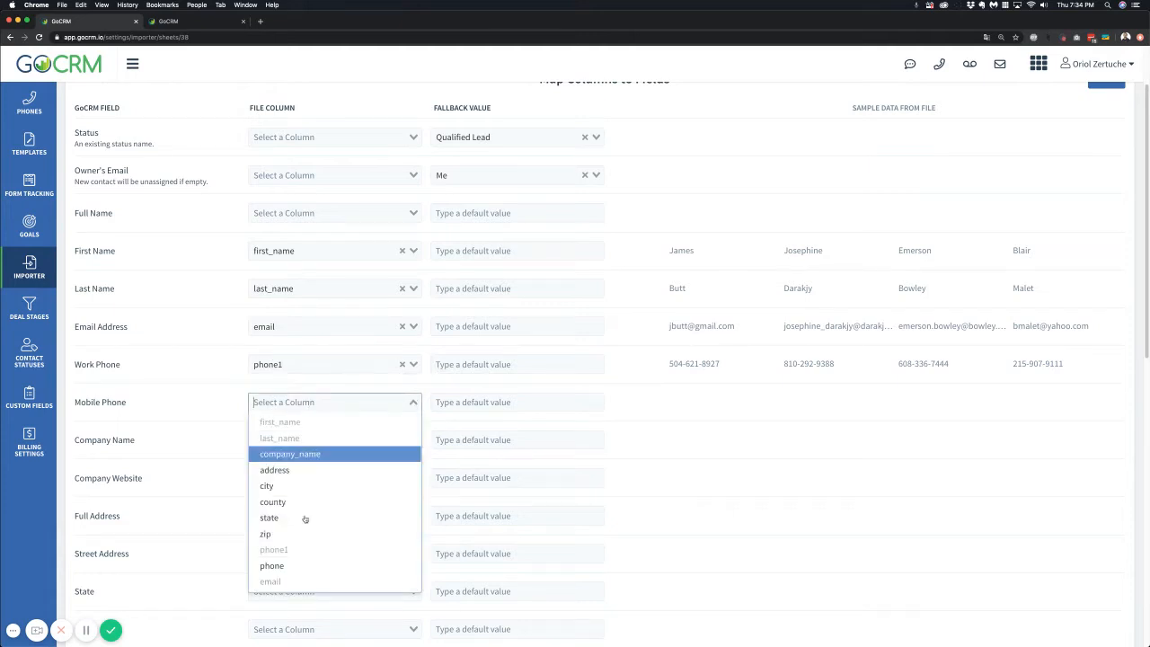
click(287, 563)
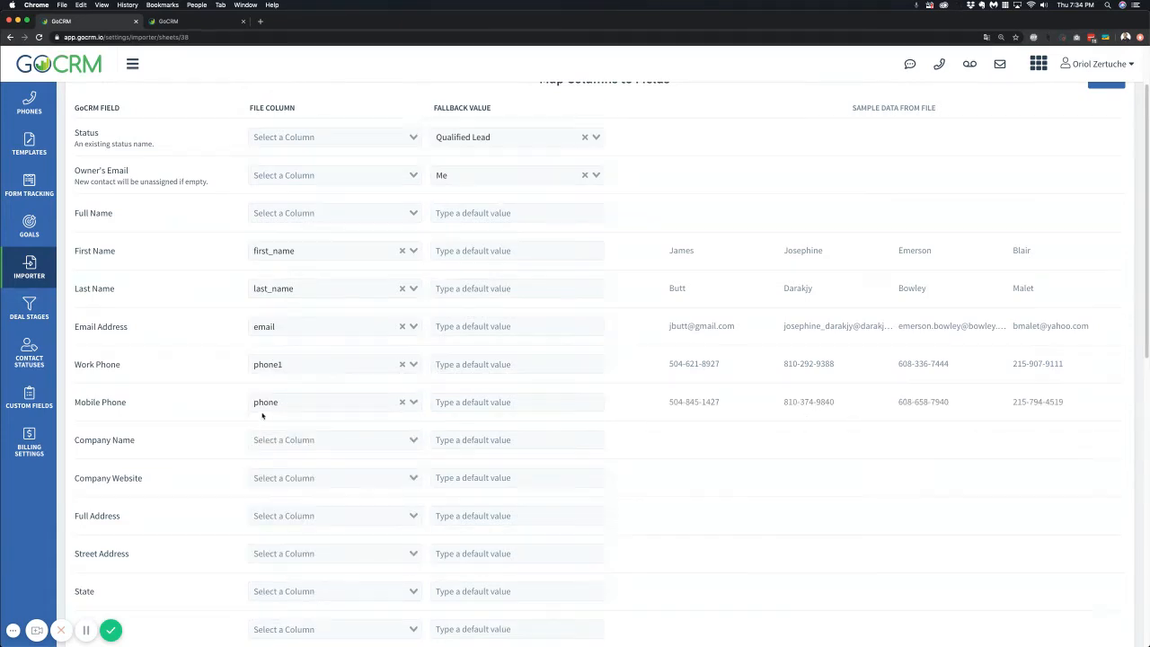
Step: Map the Company Name field to the company_name column of the file
scroll(262, 411, down, 1)
scroll(261, 412, down, 1)
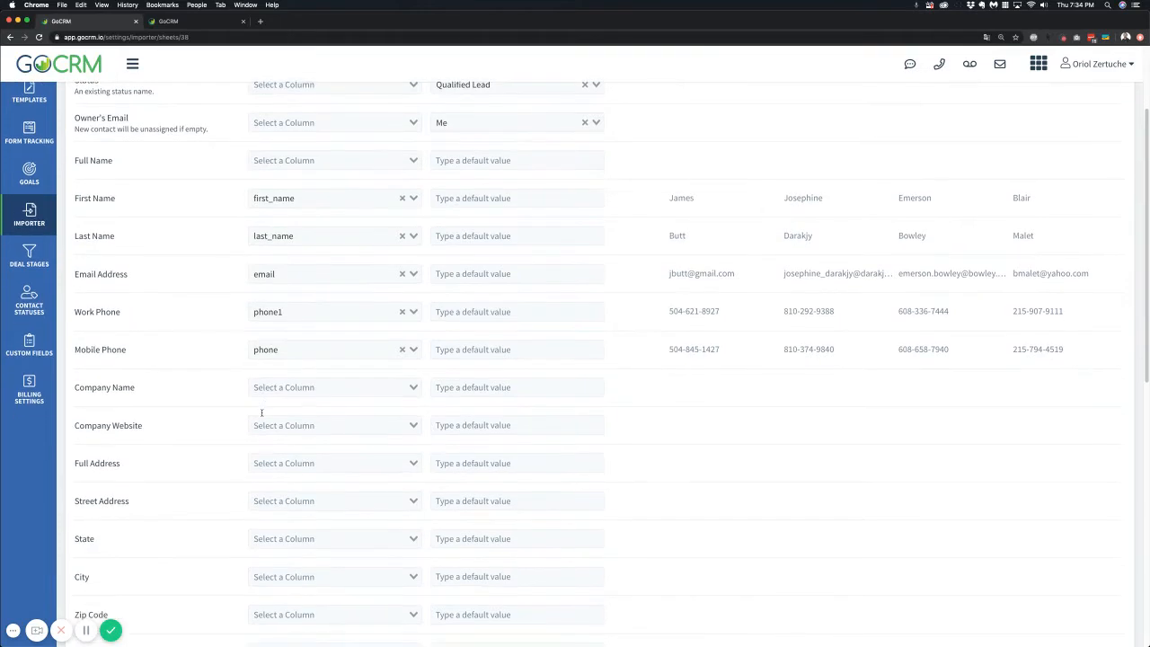
click(306, 384)
click(297, 439)
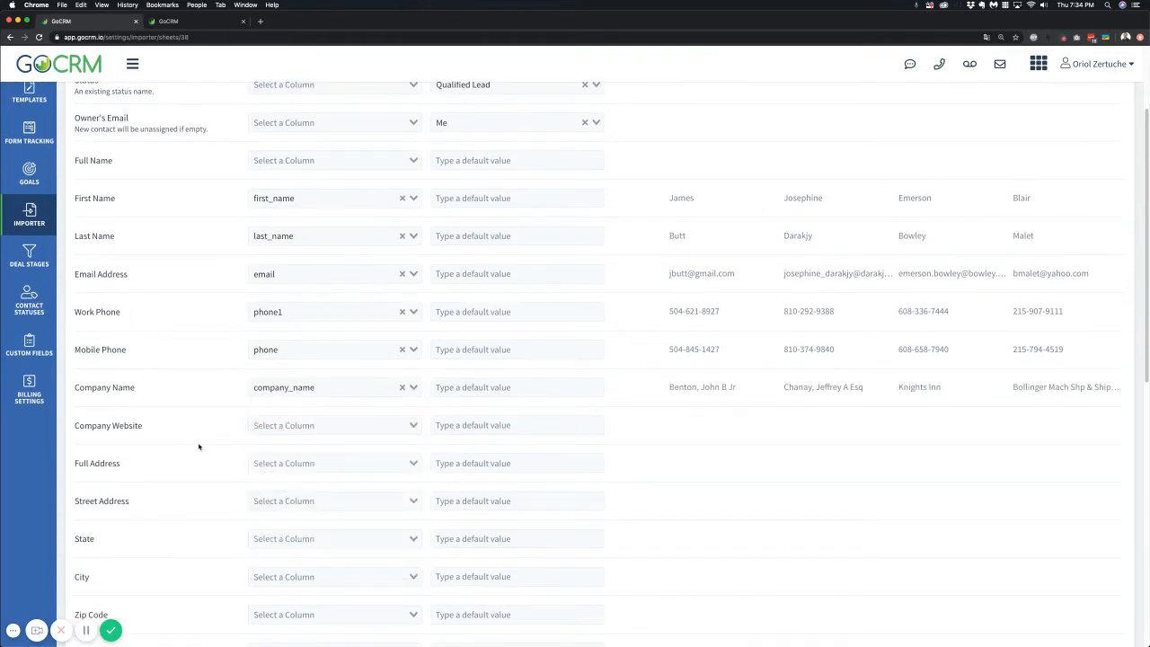
Step: Map the Street Address field to the address column, leaving Full Address unmapped
scroll(206, 445, down, 1)
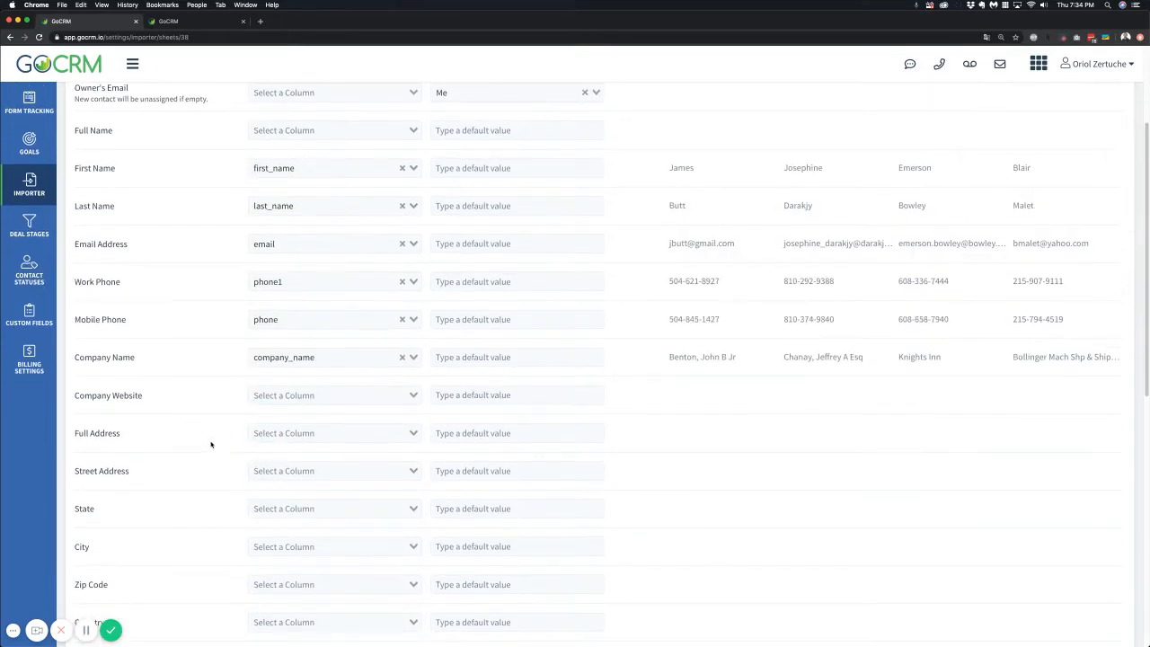
click(298, 433)
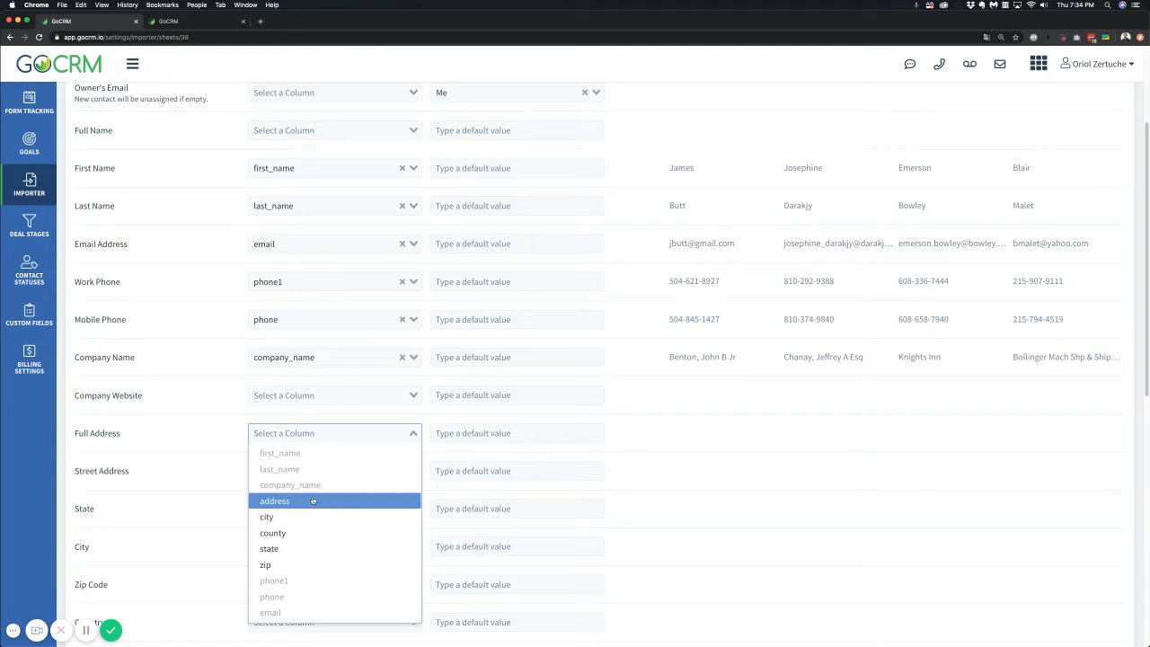
click(172, 464)
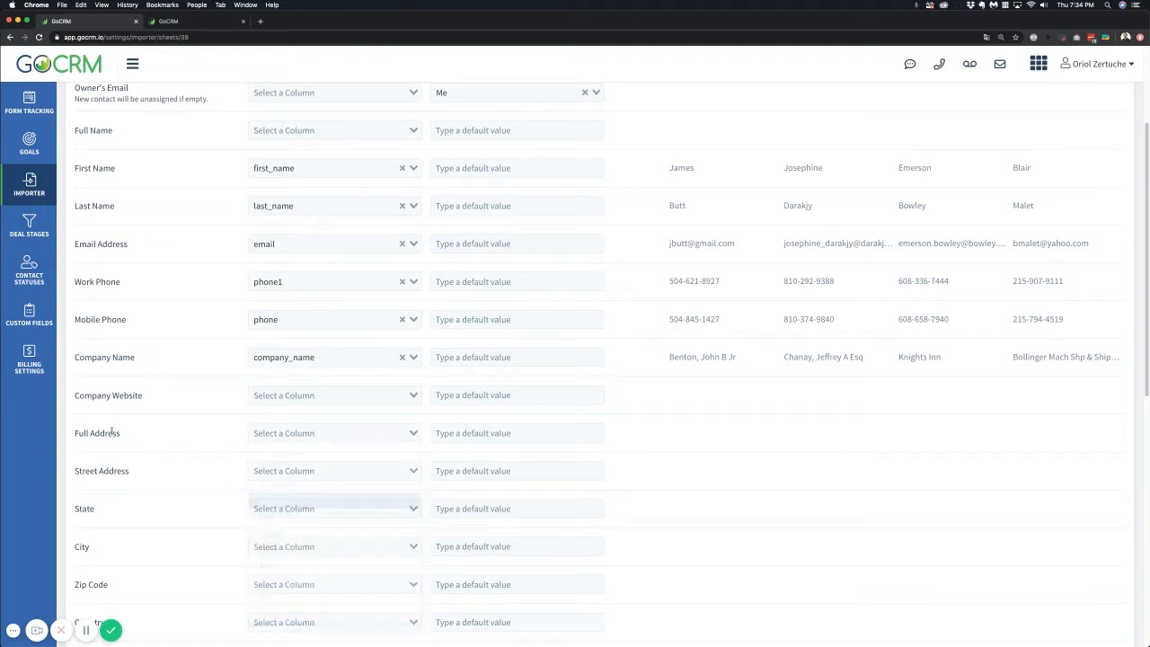
click(303, 473)
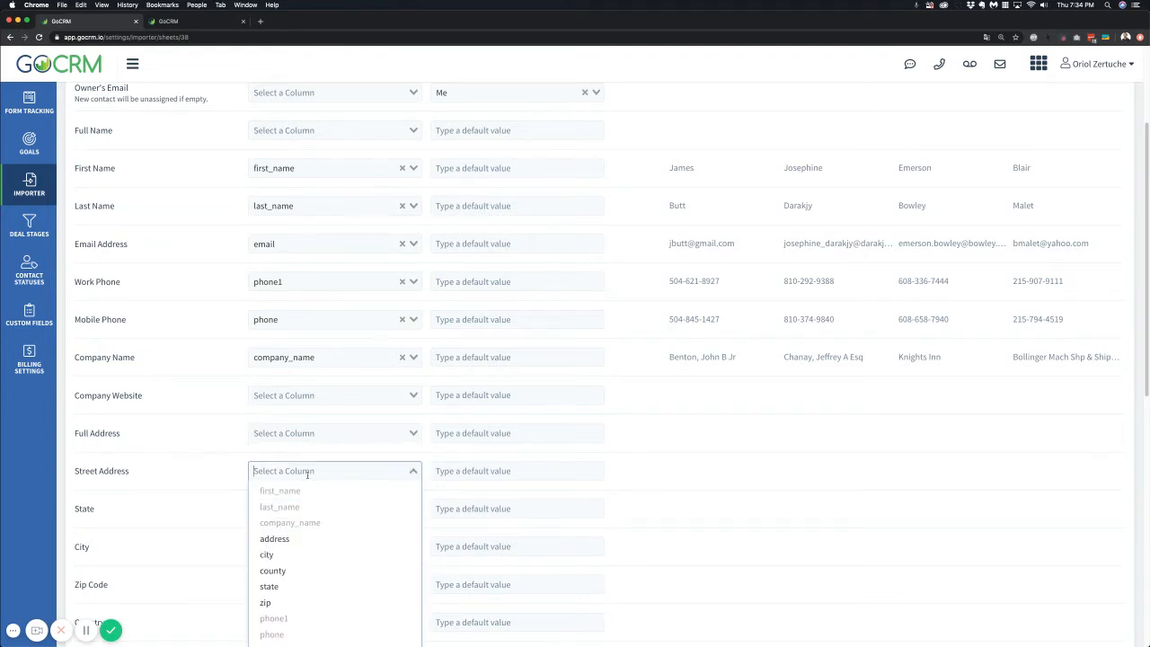
click(318, 540)
Step: Map the State field to the city column
scroll(210, 488, down, 1)
scroll(210, 488, down, 1)
click(279, 495)
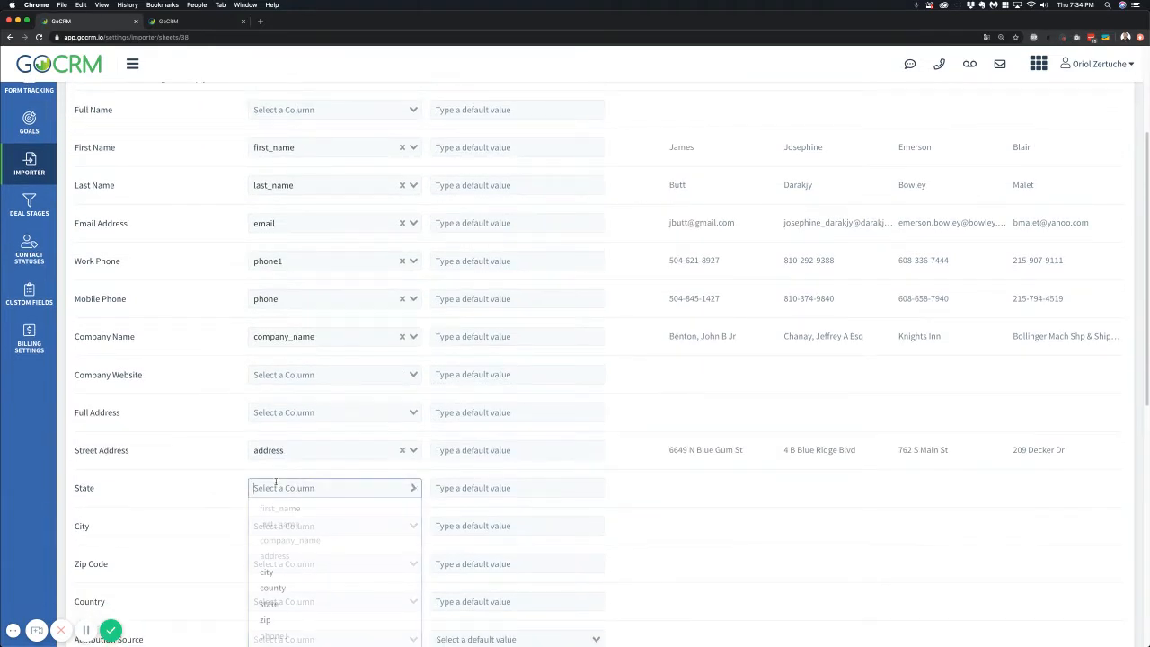
click(303, 571)
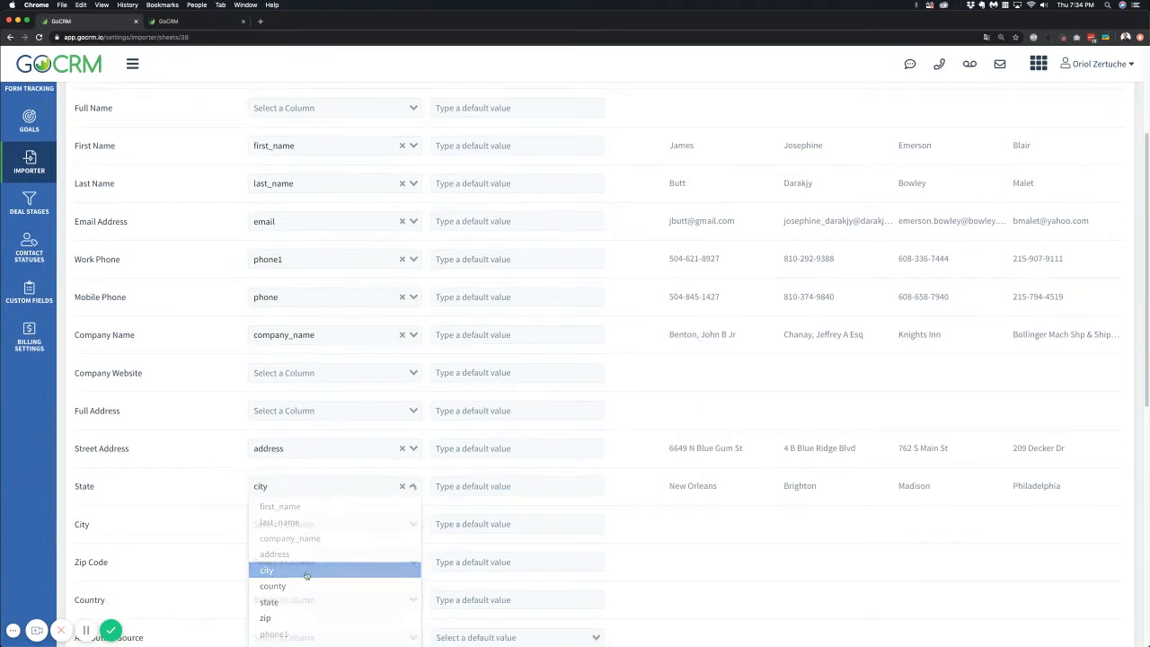
Step: Map the Zip Code field to the zip column of the file
scroll(219, 533, down, 4)
click(288, 504)
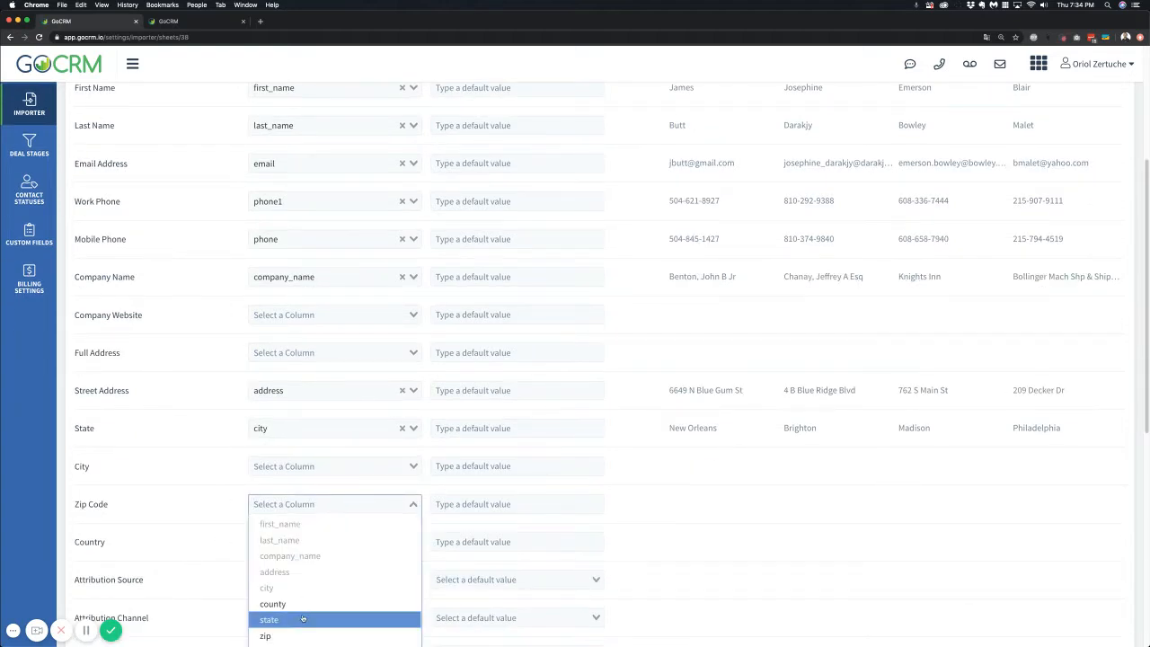
click(274, 632)
scroll(273, 602, down, 6)
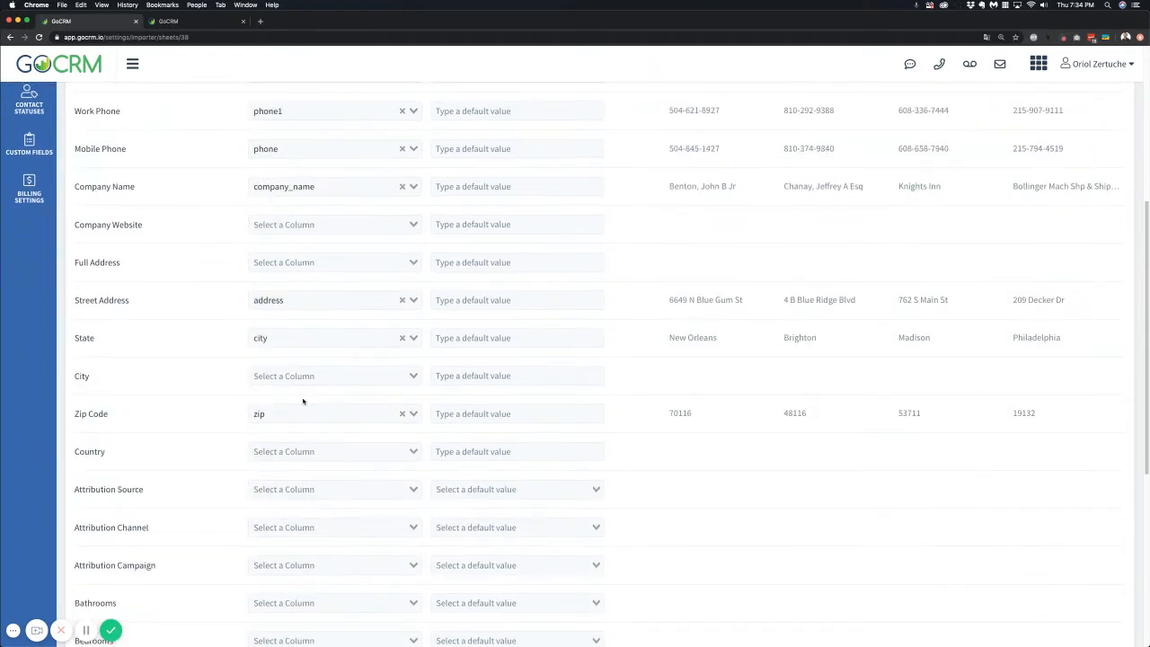
Step: Correct the State field's mapping to the state column and map the City field to the city column
click(305, 377)
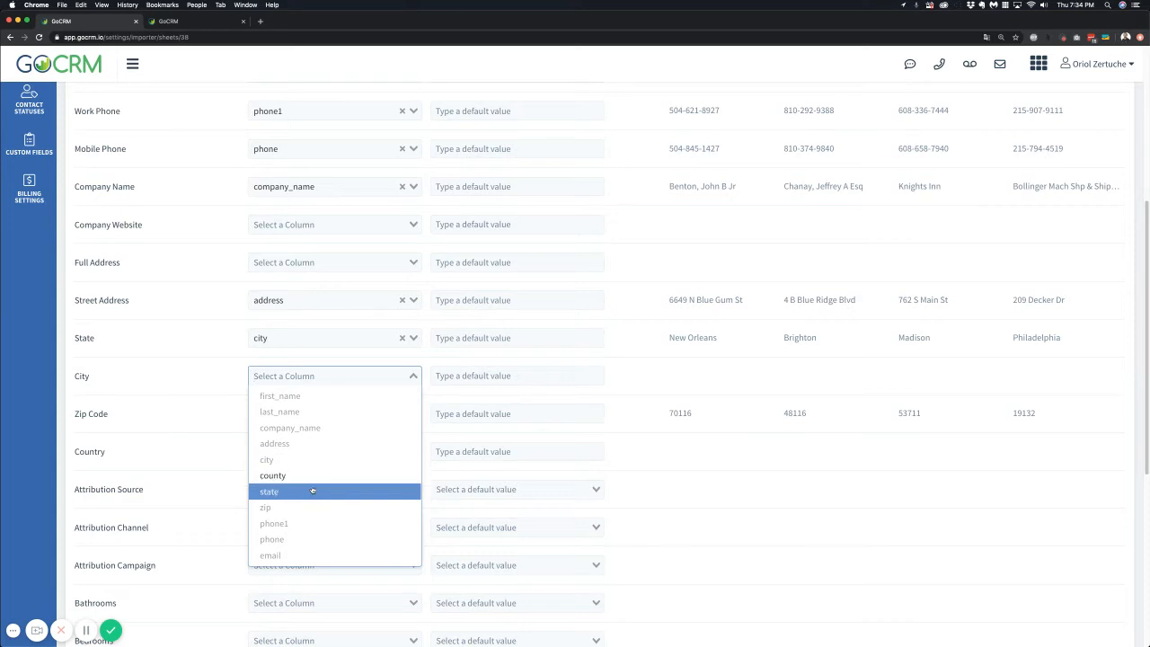
click(324, 367)
click(402, 338)
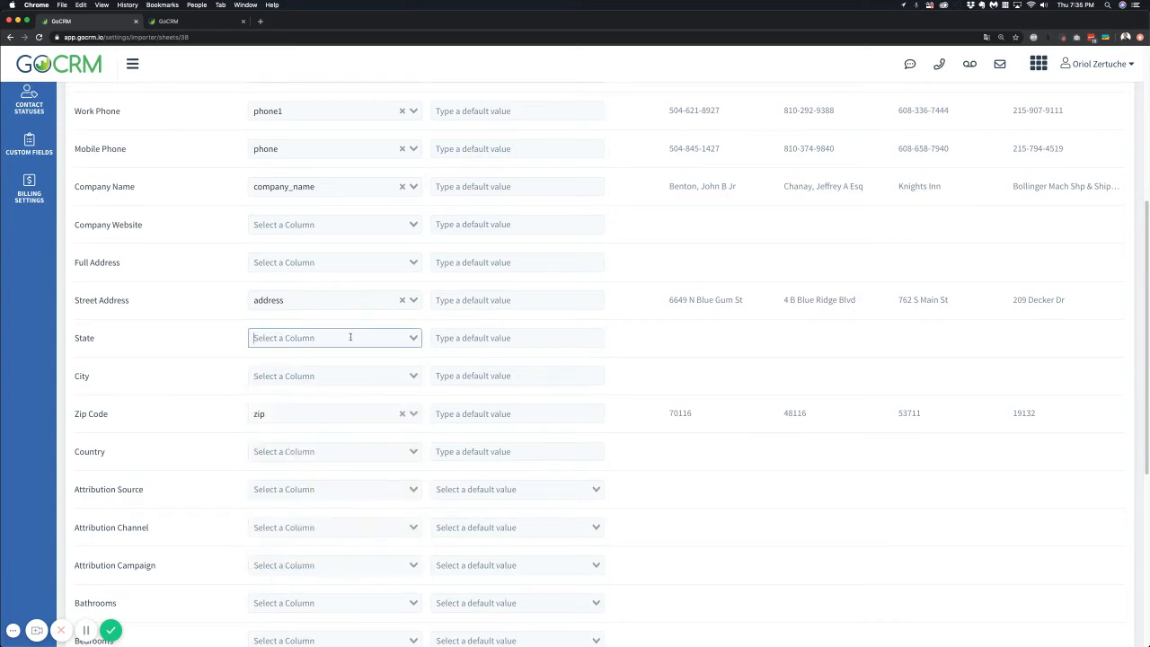
click(414, 338)
click(313, 425)
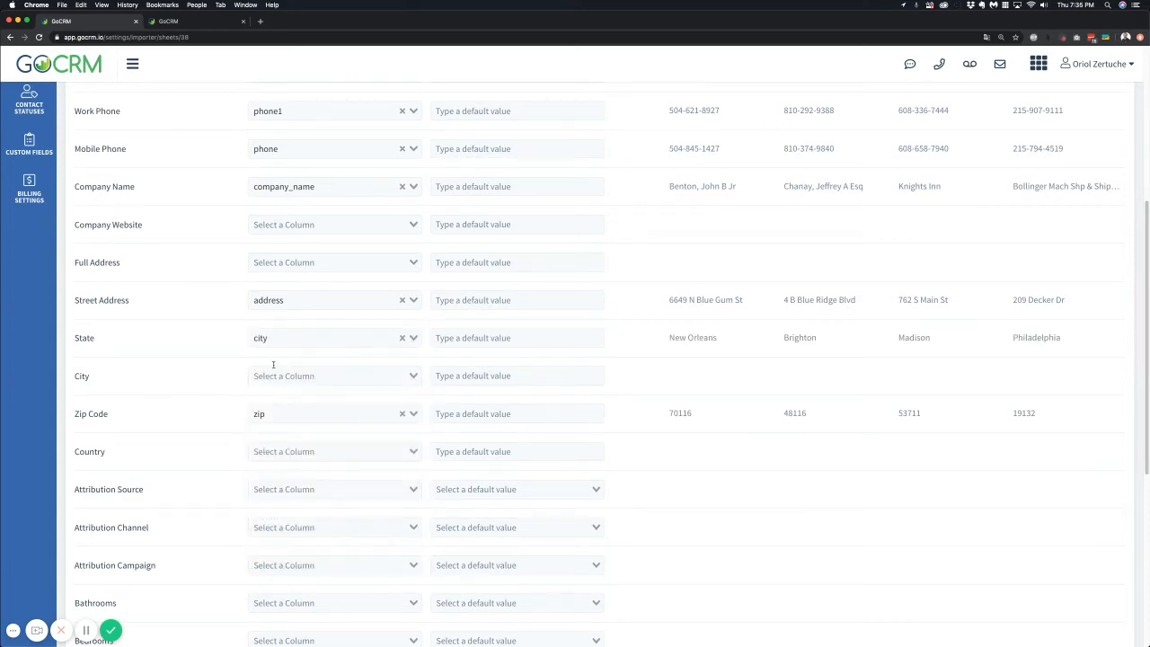
click(402, 338)
click(329, 454)
click(293, 377)
click(301, 461)
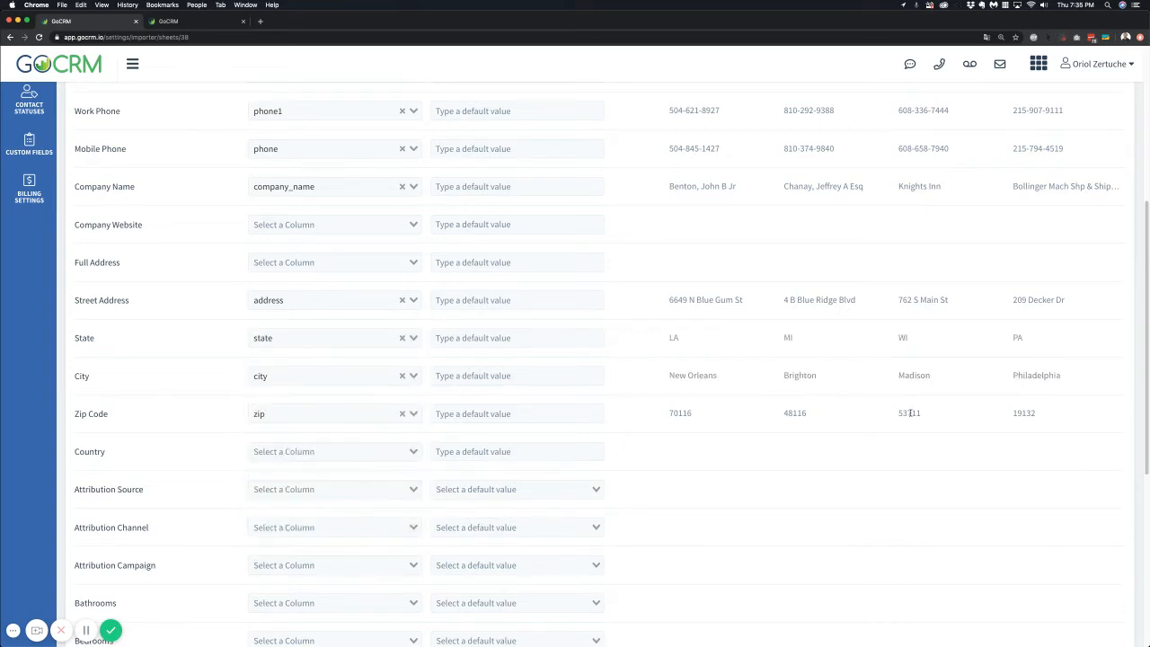
Step: Set the fallback value of Attribution Source to Manual Entry, leaving its file column unmapped
scroll(876, 402, up, 5)
scroll(770, 347, down, 2)
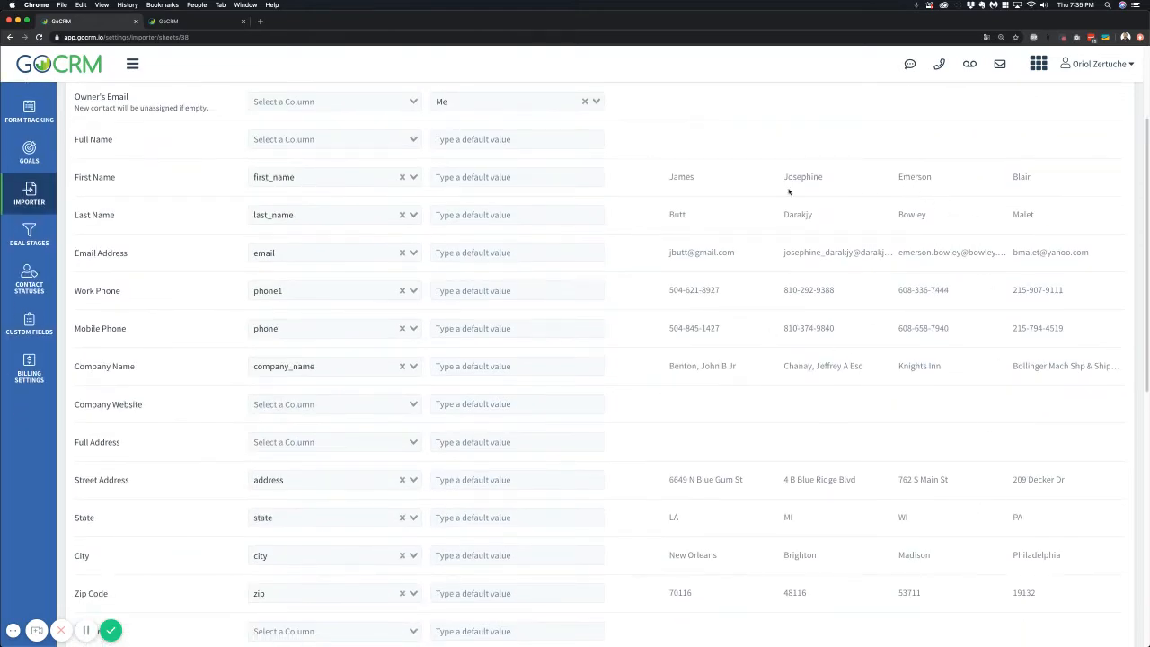
scroll(1066, 241, down, 5)
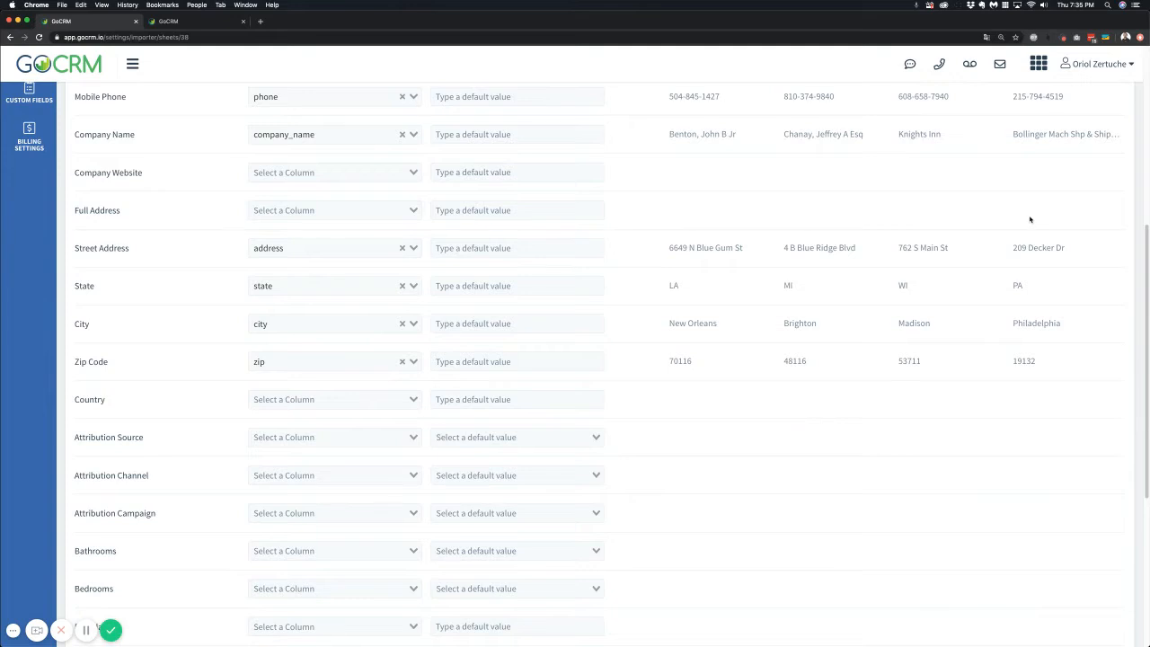
scroll(1031, 221, down, 1)
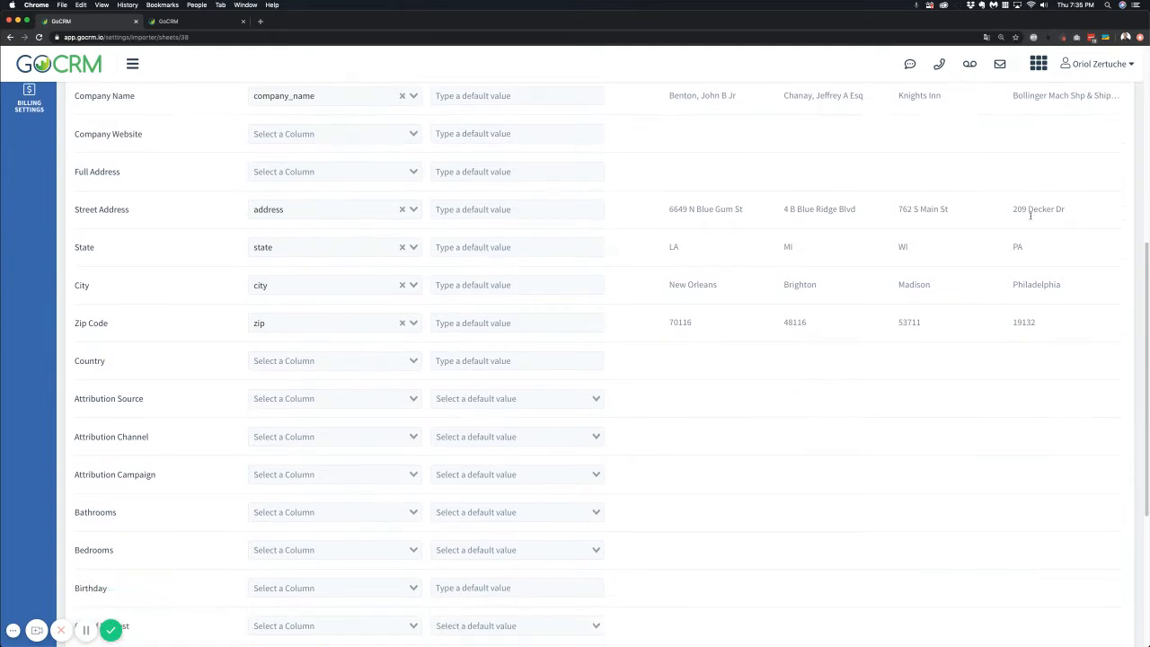
click(300, 401)
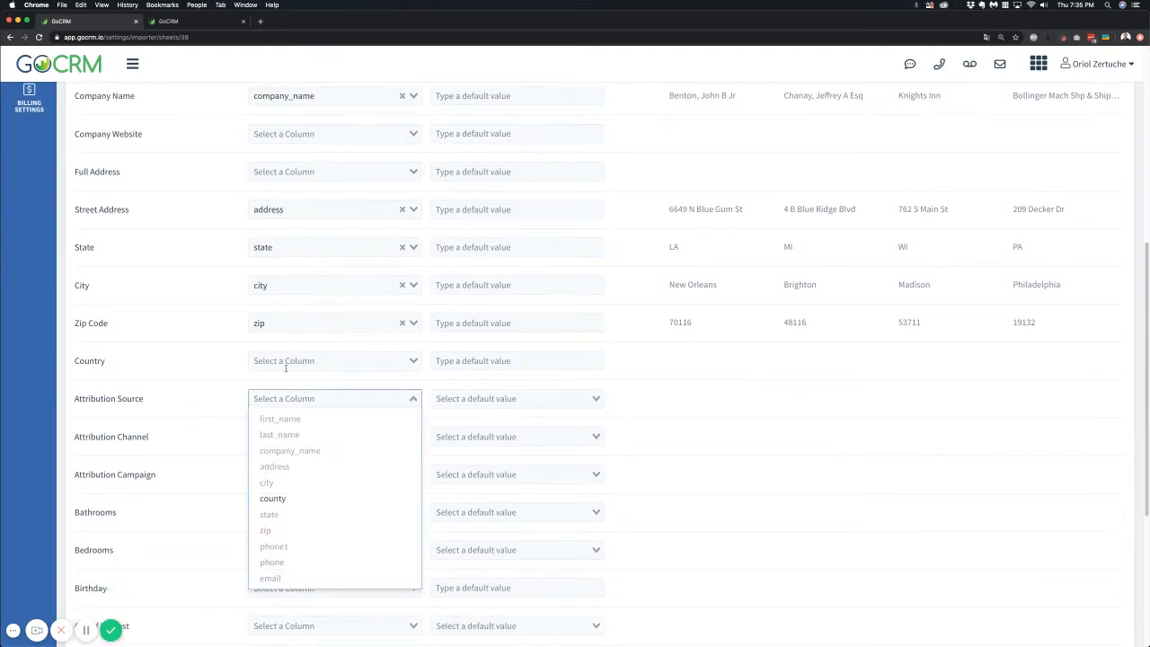
click(116, 399)
click(545, 398)
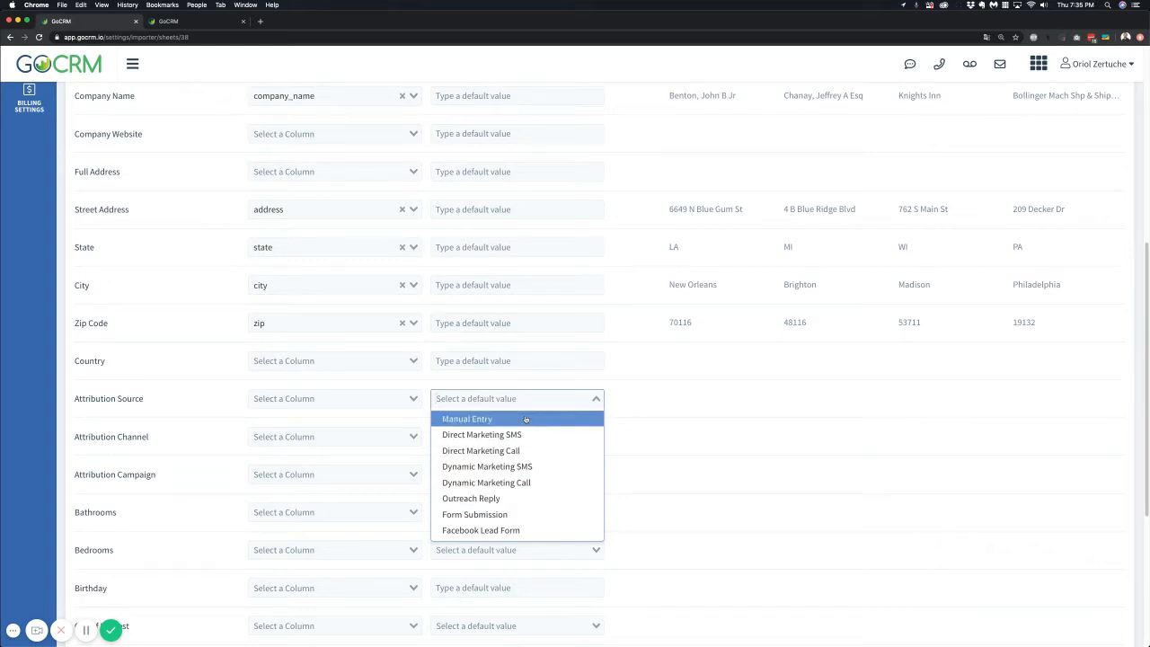
click(660, 391)
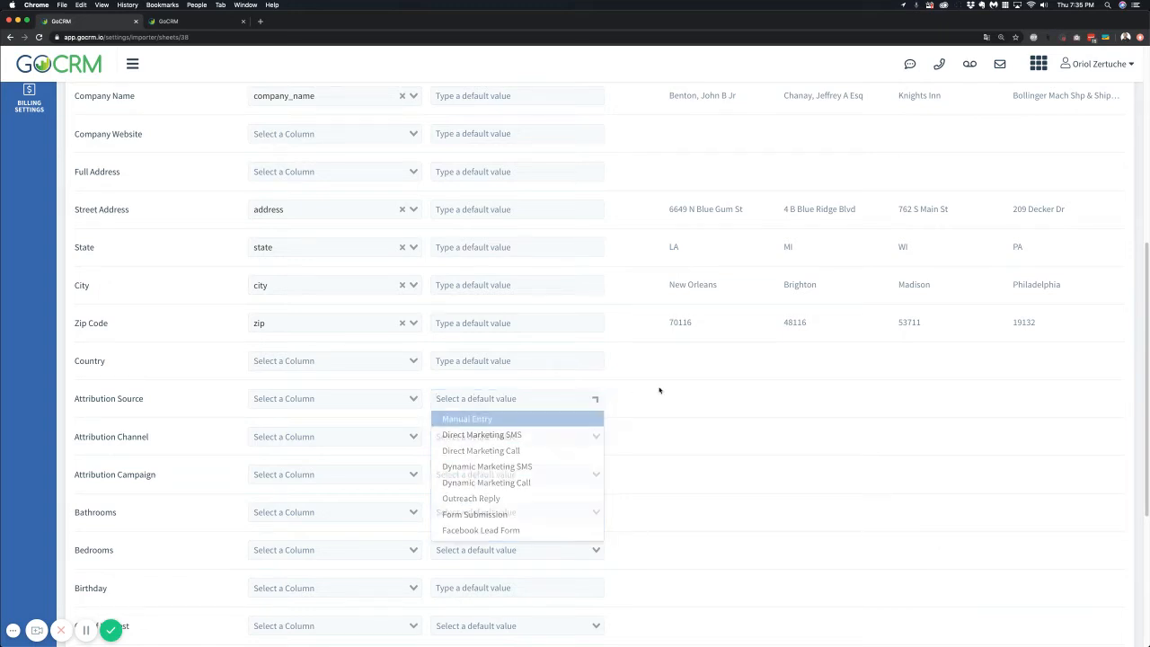
click(525, 398)
click(512, 419)
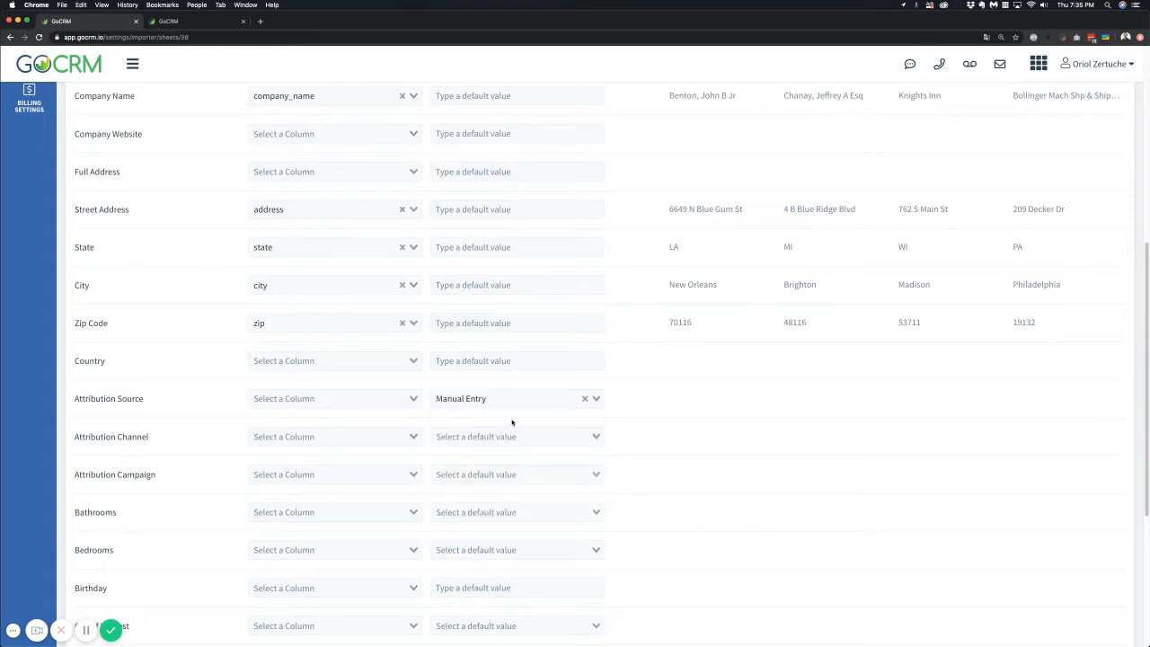
click(508, 401)
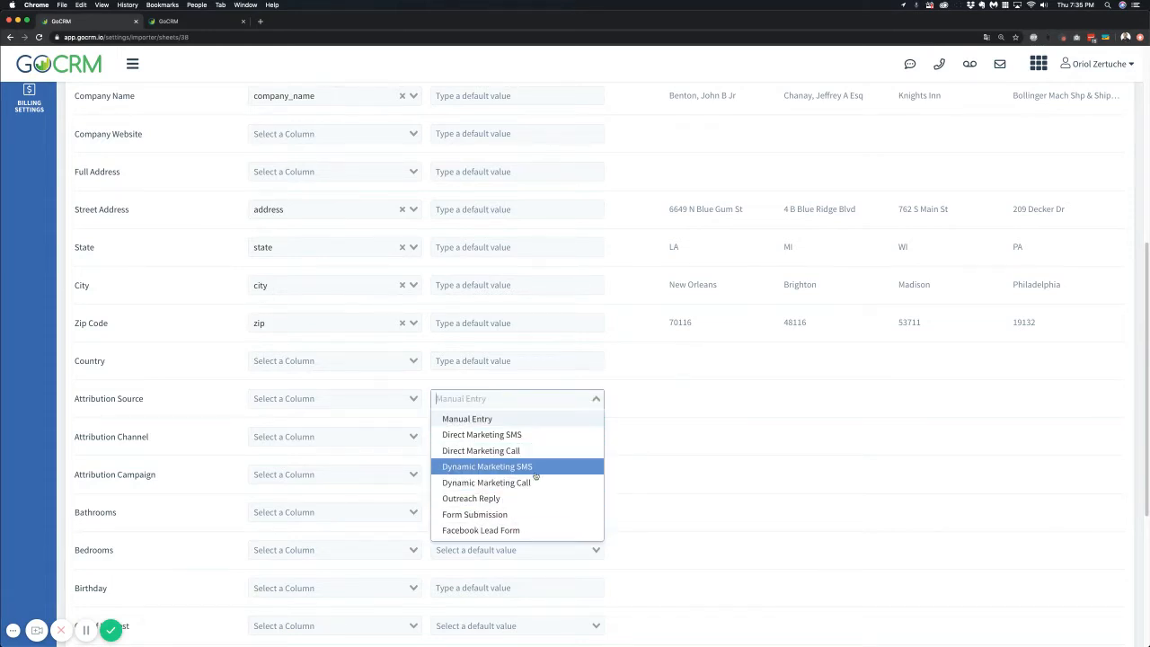
click(490, 418)
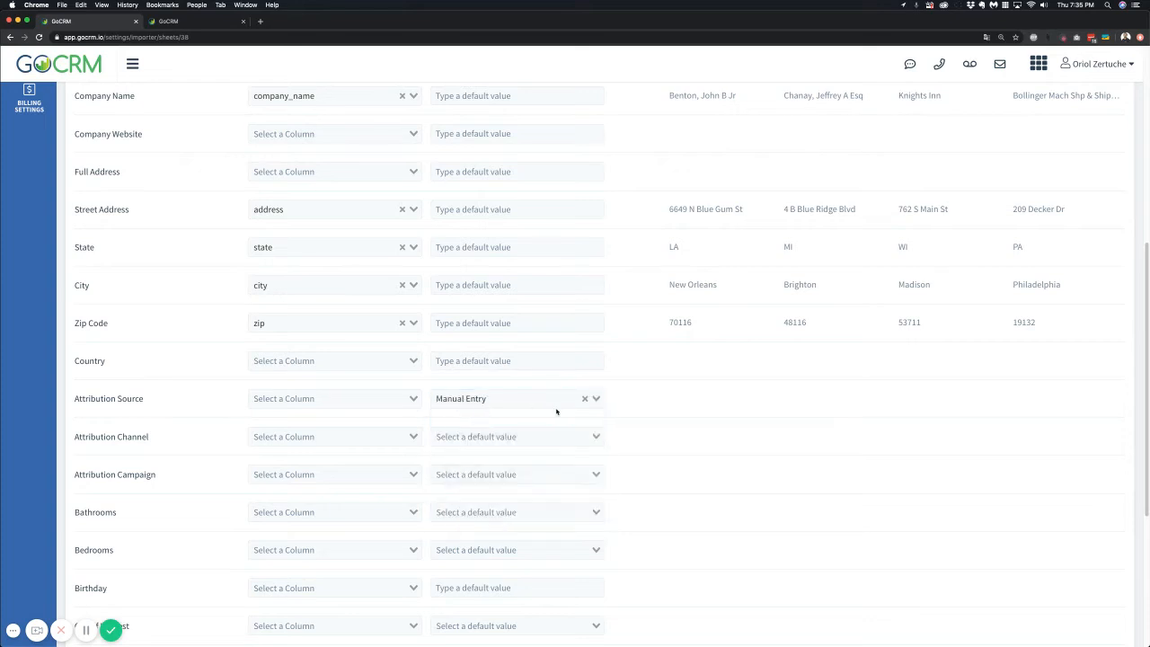
Step: Examine the fallback options offered for Attribution Channel
click(537, 437)
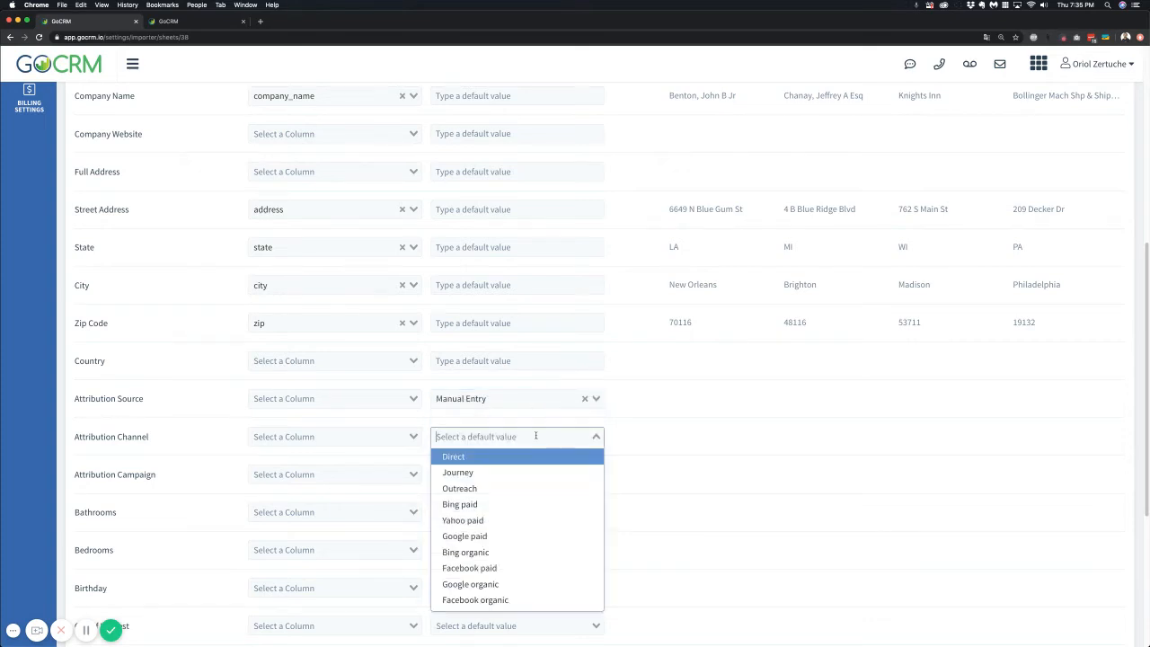
scroll(534, 524, down, 3)
scroll(537, 552, up, 1)
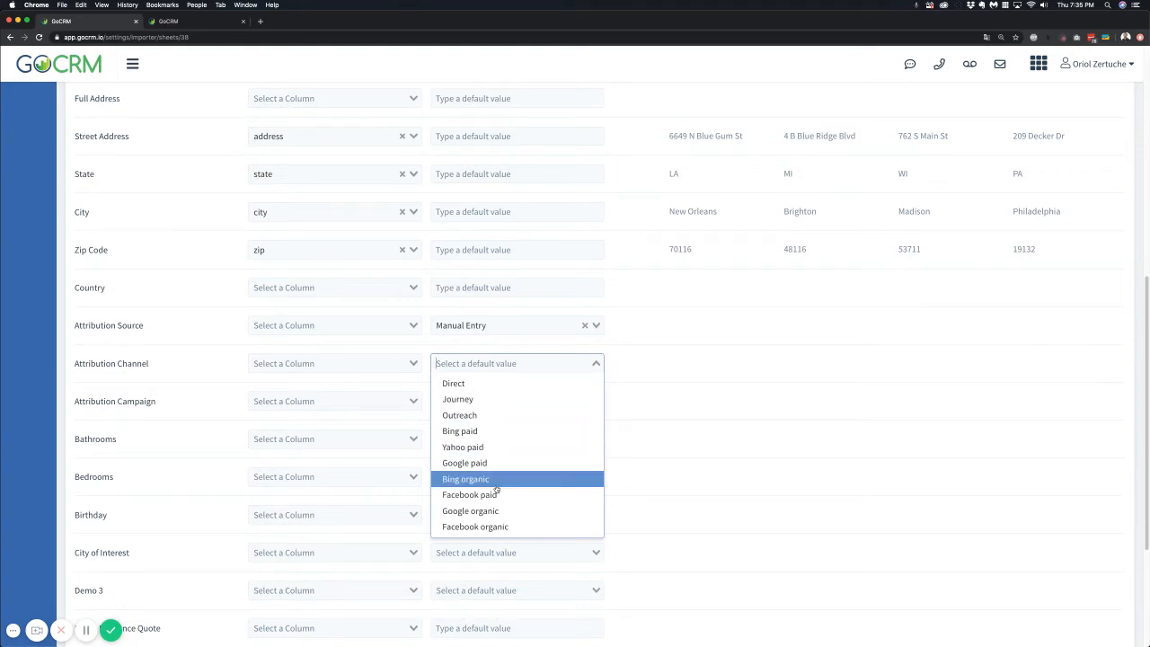
Step: Open the Channels list of the Marketing area in the separate GoCRM browser tab
click(184, 23)
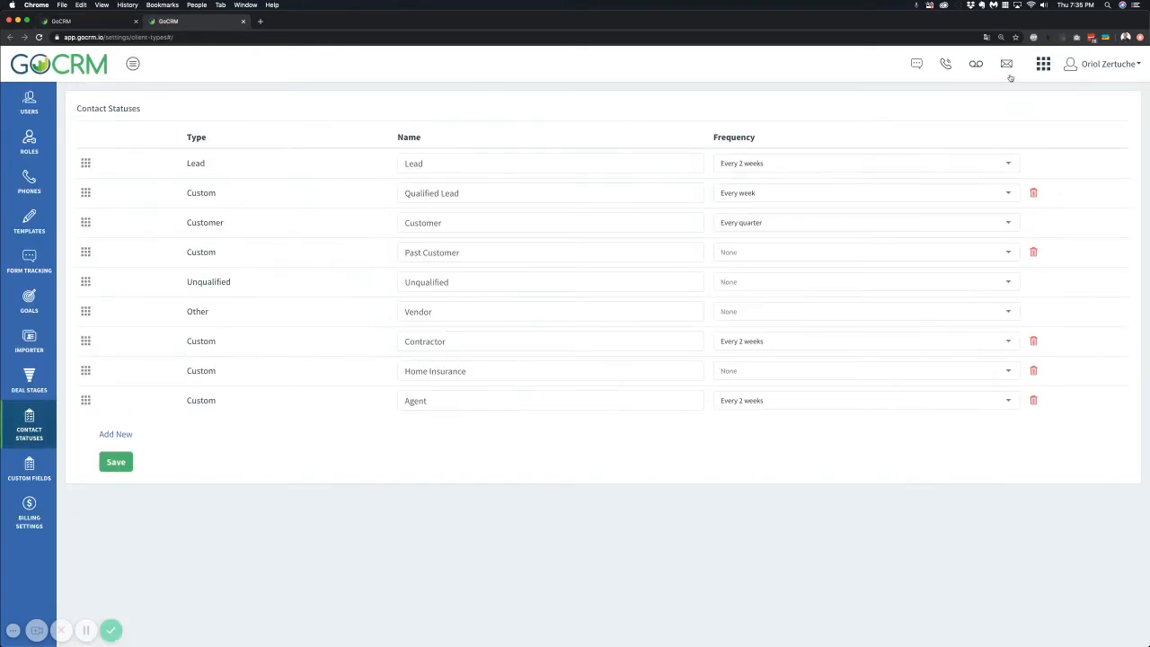
click(1043, 64)
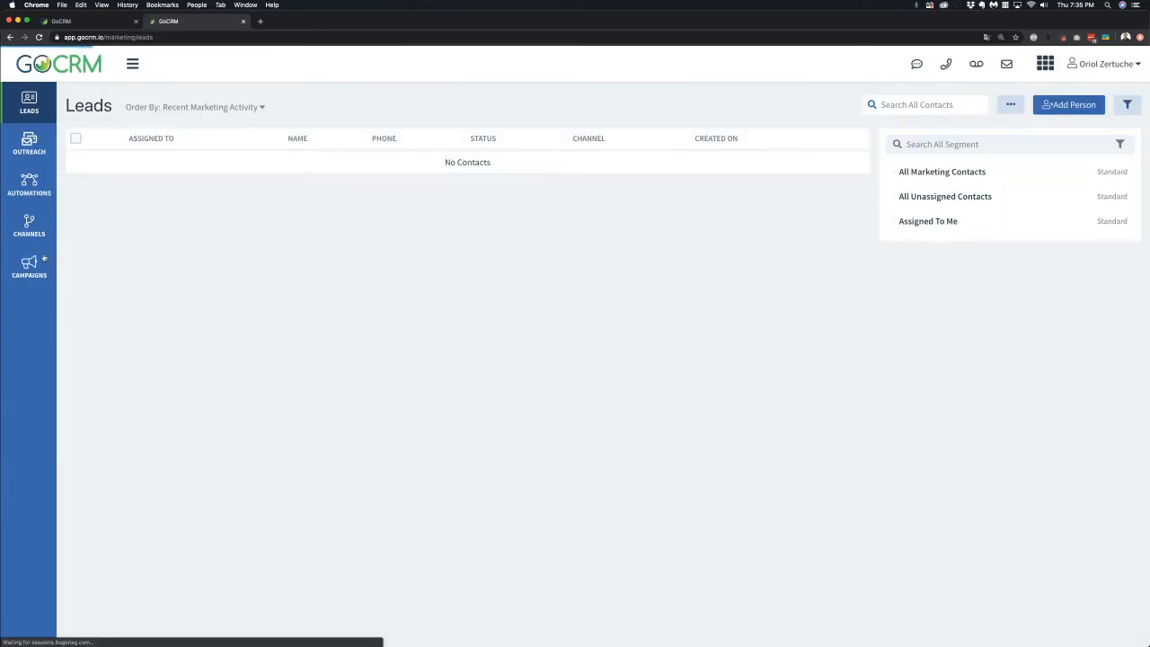
click(31, 230)
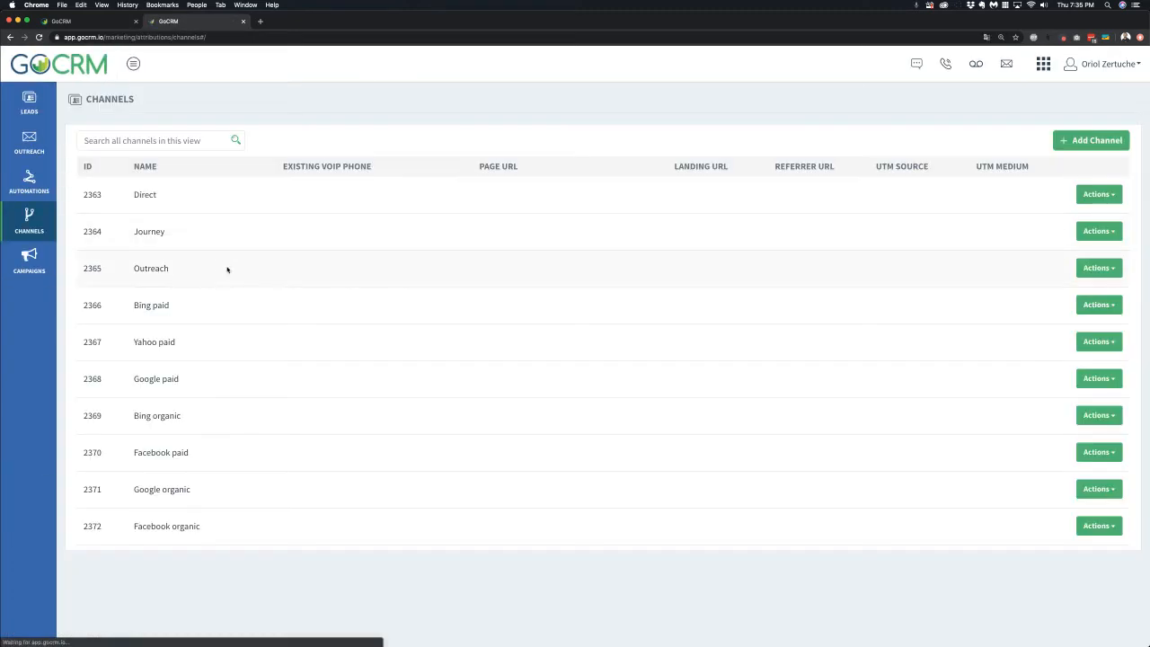
Step: Look at the new channel form without adding a channel, and revisit the Channels list after checking the import's channel options
click(1094, 141)
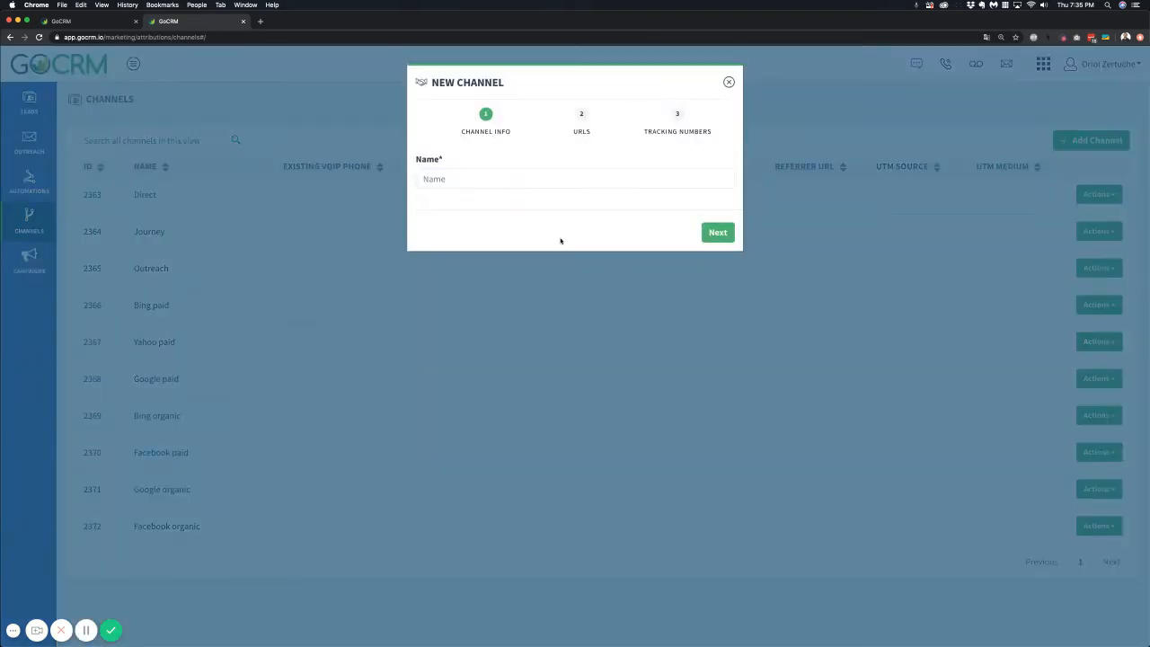
click(524, 177)
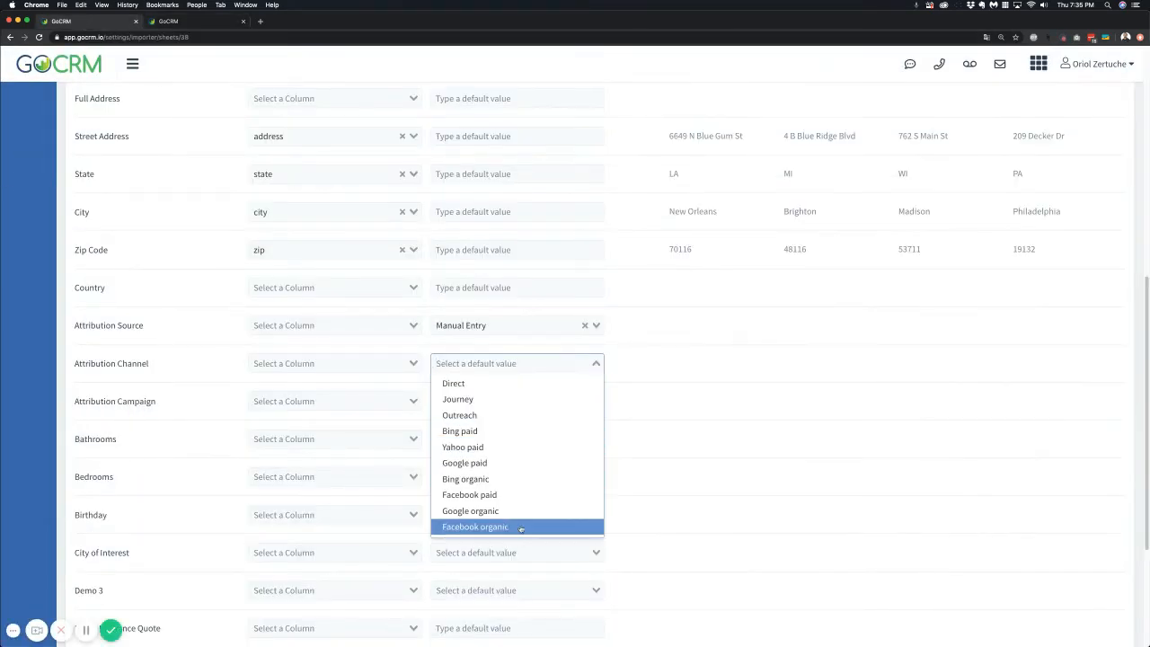
click(197, 21)
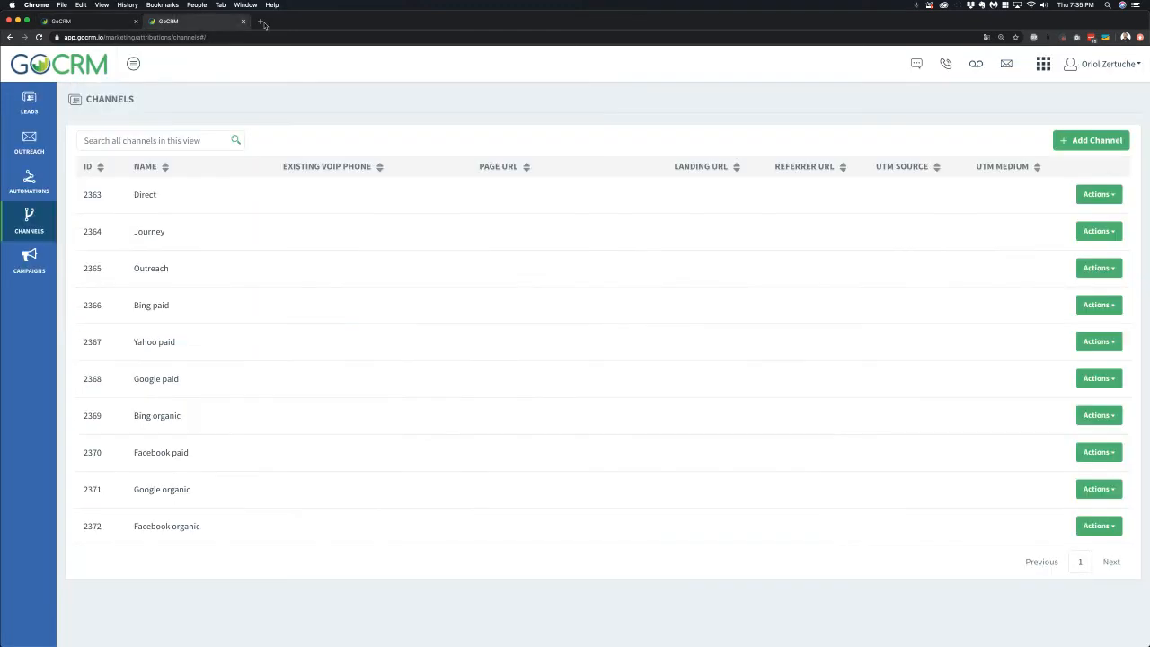
Step: Bring up the form for adding a channel, return to the import's field mapping, and leave Attribution Channel's fallback options without choosing one
click(1102, 147)
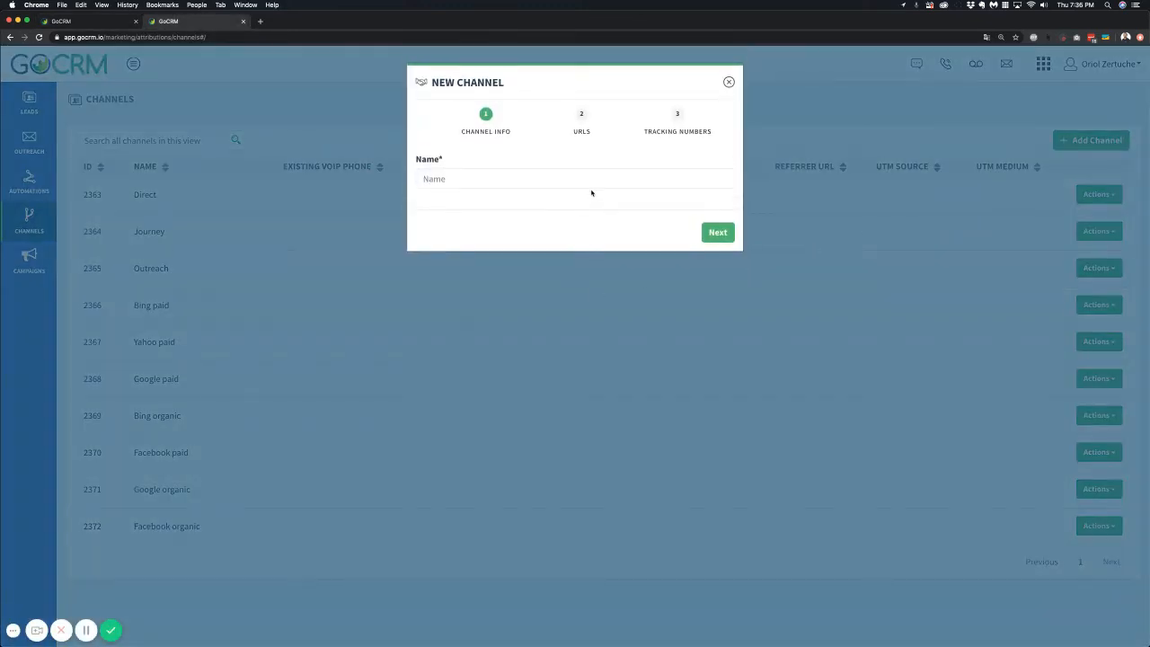
click(90, 21)
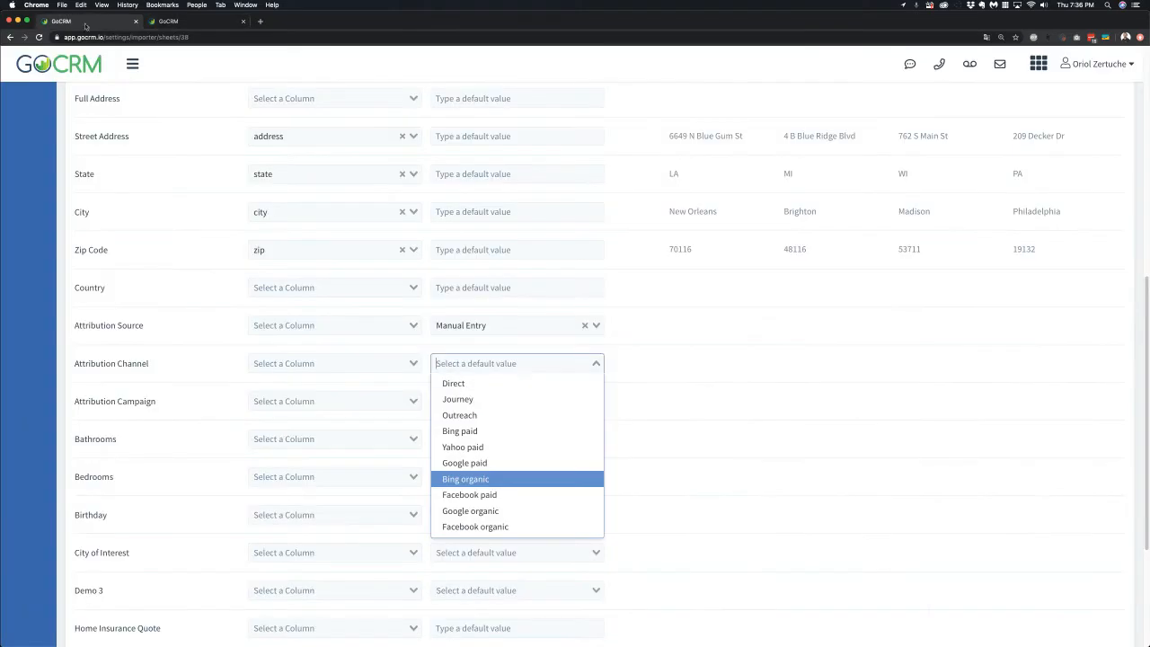
click(731, 483)
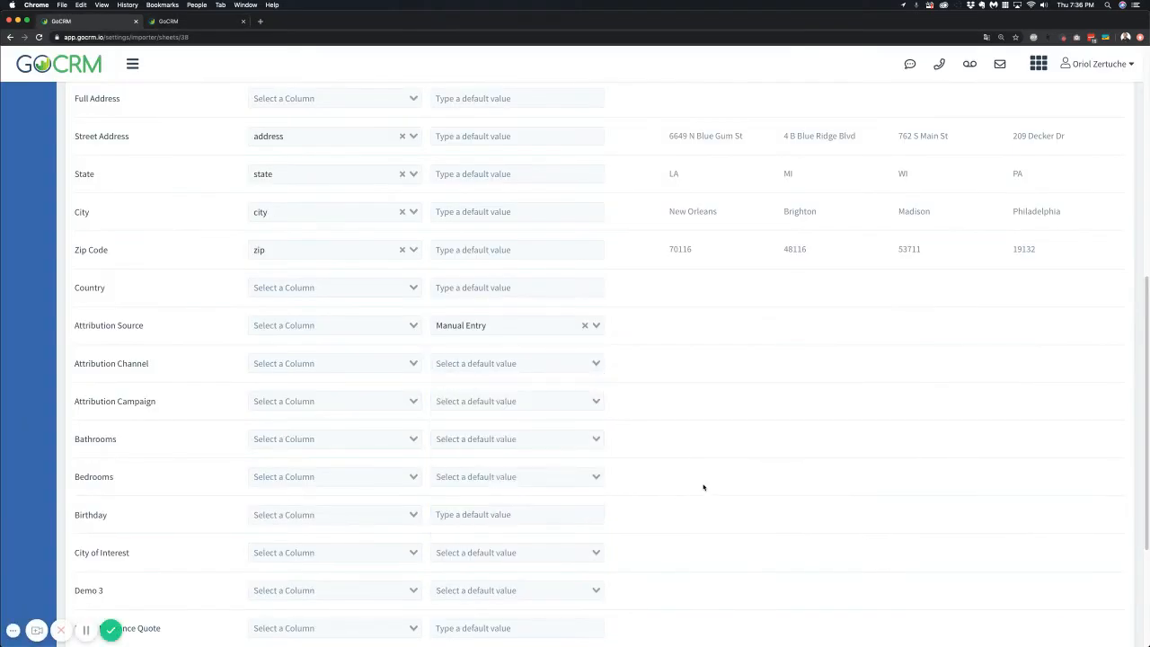
Step: Set the fallback values of Attribution Campaign to FB_Lead_Summer_Ads and Attribution Channel to Facebook paid
click(515, 397)
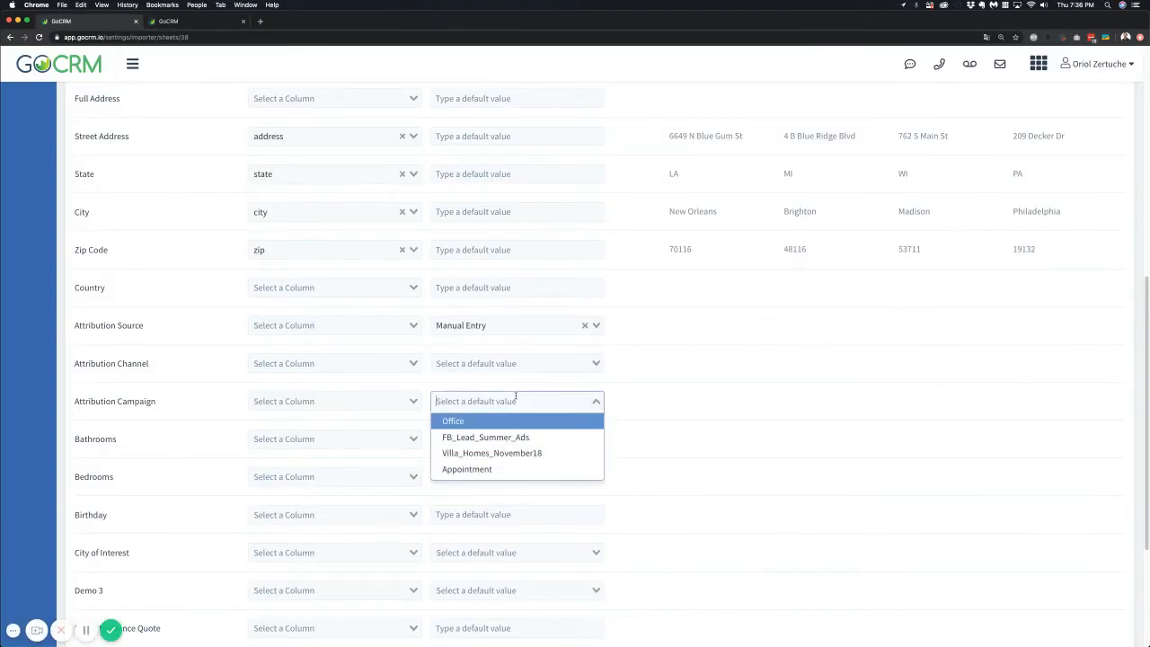
click(470, 438)
click(557, 365)
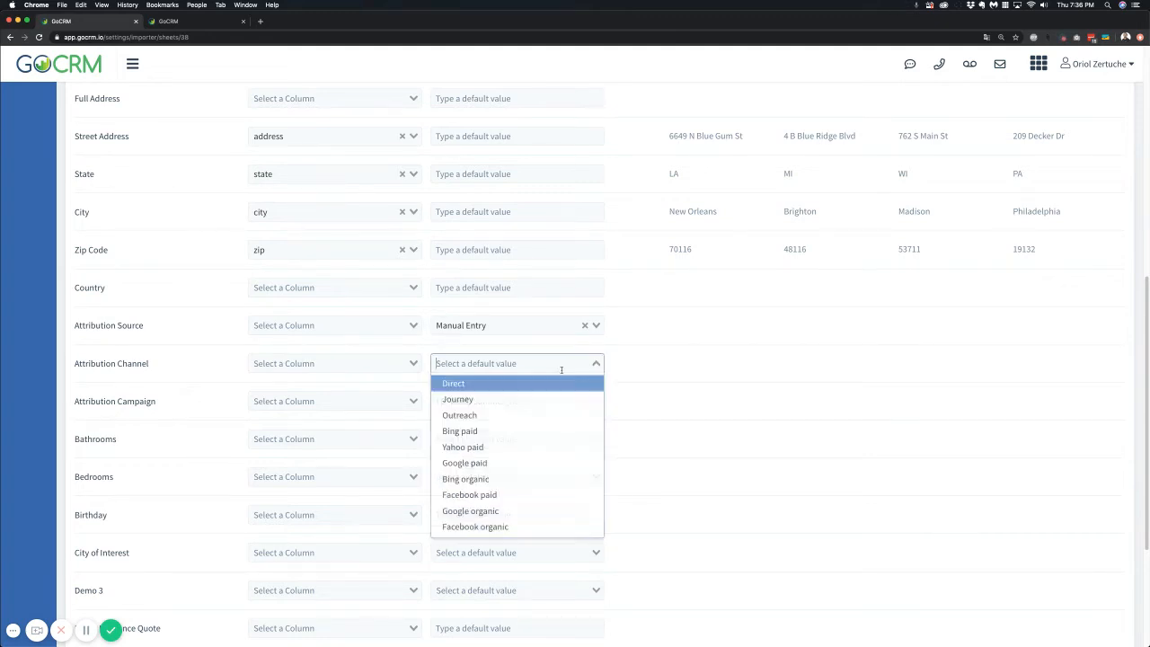
click(545, 494)
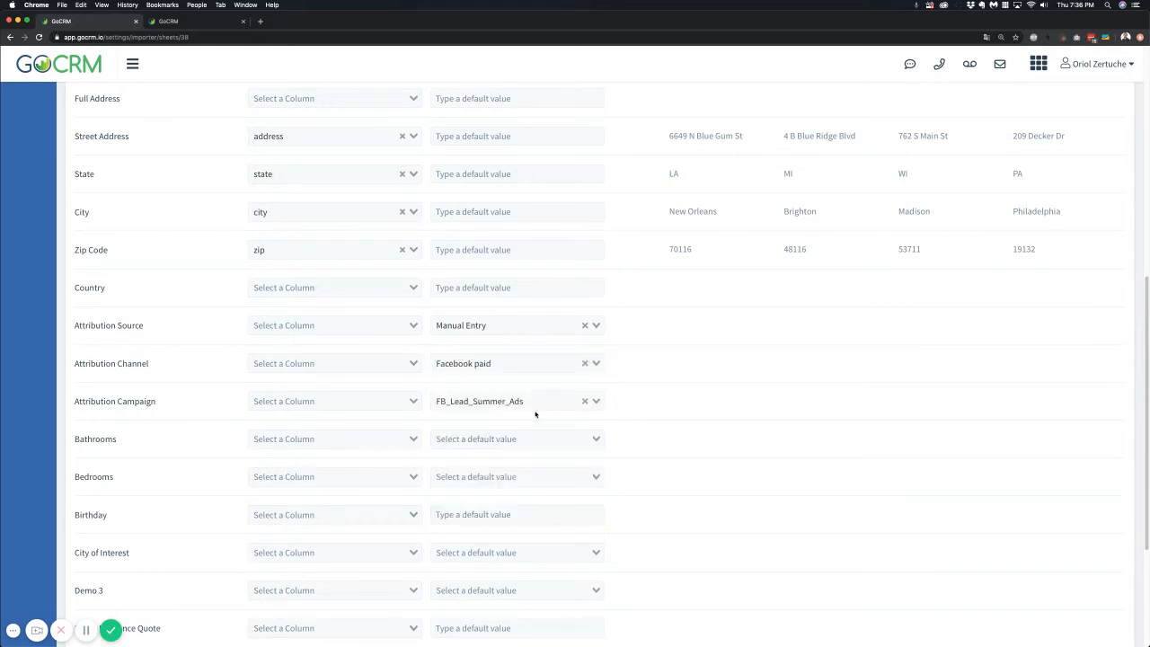
Step: Set the fallback value of Country to United States, leaving its file column unmapped
scroll(537, 414, up, 1)
scroll(535, 415, down, 1)
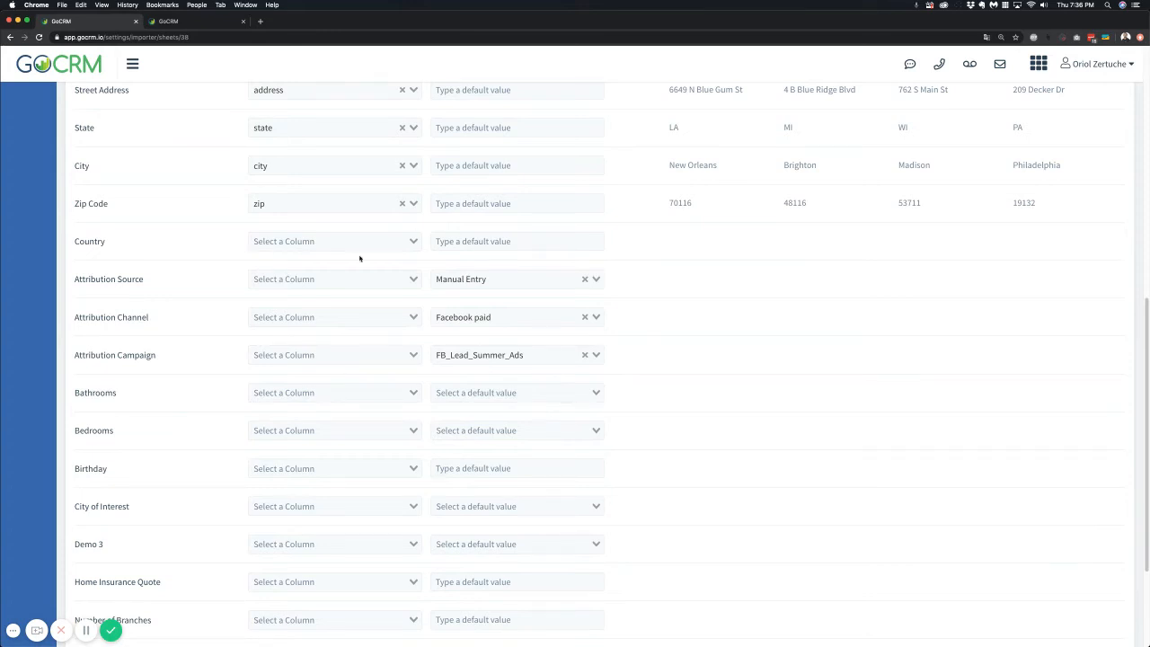
click(496, 244)
text(United States)
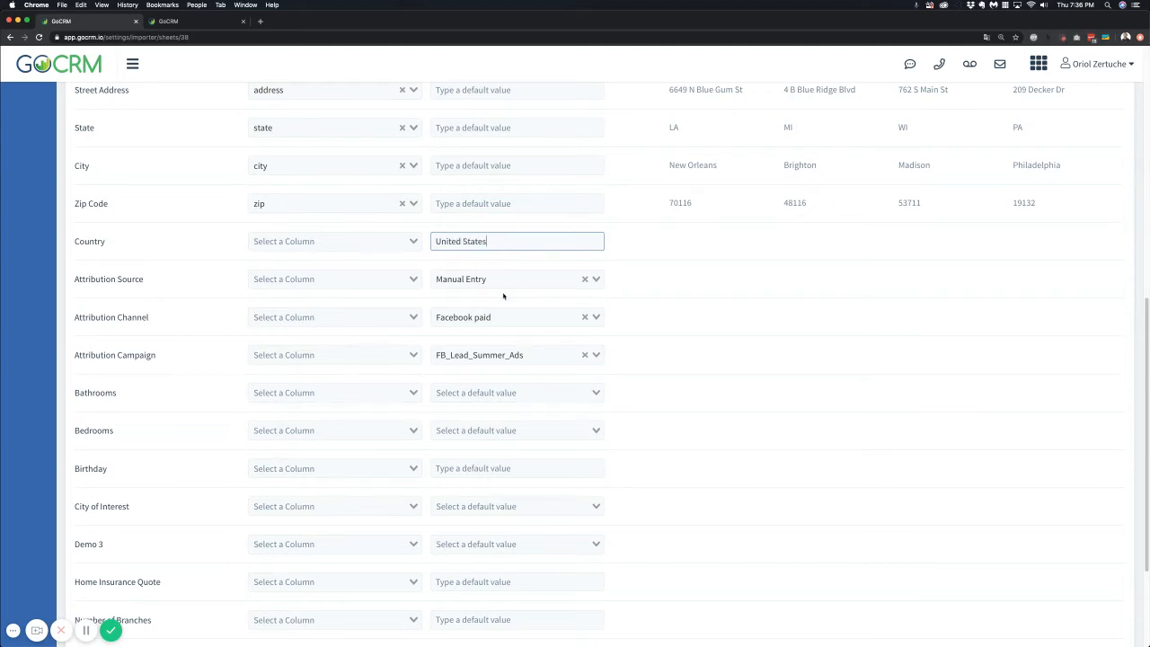
Step: Review the remaining contact fields, leaving them unmapped, and proceed to the Confirm and Import stage
scroll(503, 295, down, 2)
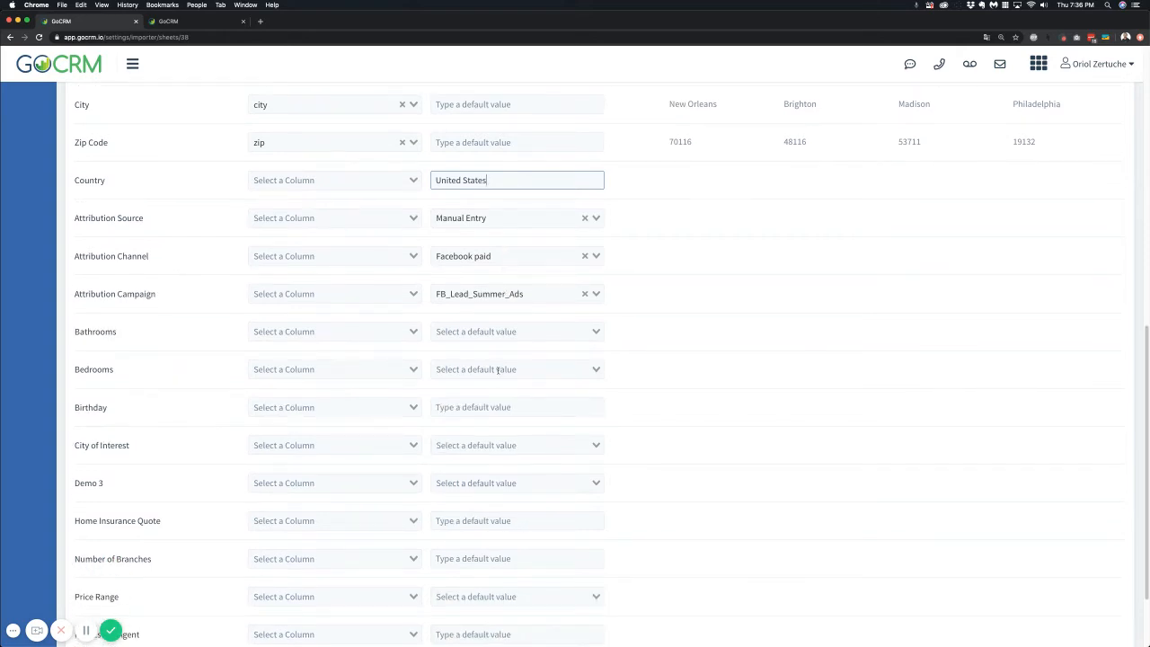
scroll(500, 407, down, 2)
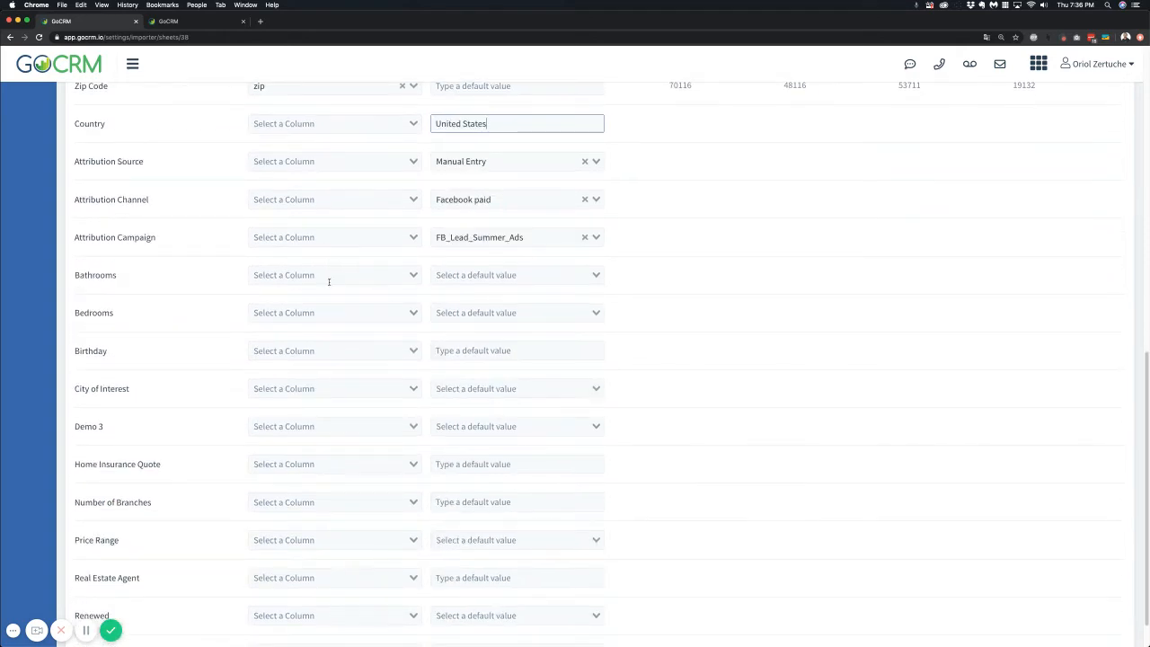
click(329, 279)
click(681, 329)
scroll(485, 295, down, 2)
scroll(492, 294, up, 5)
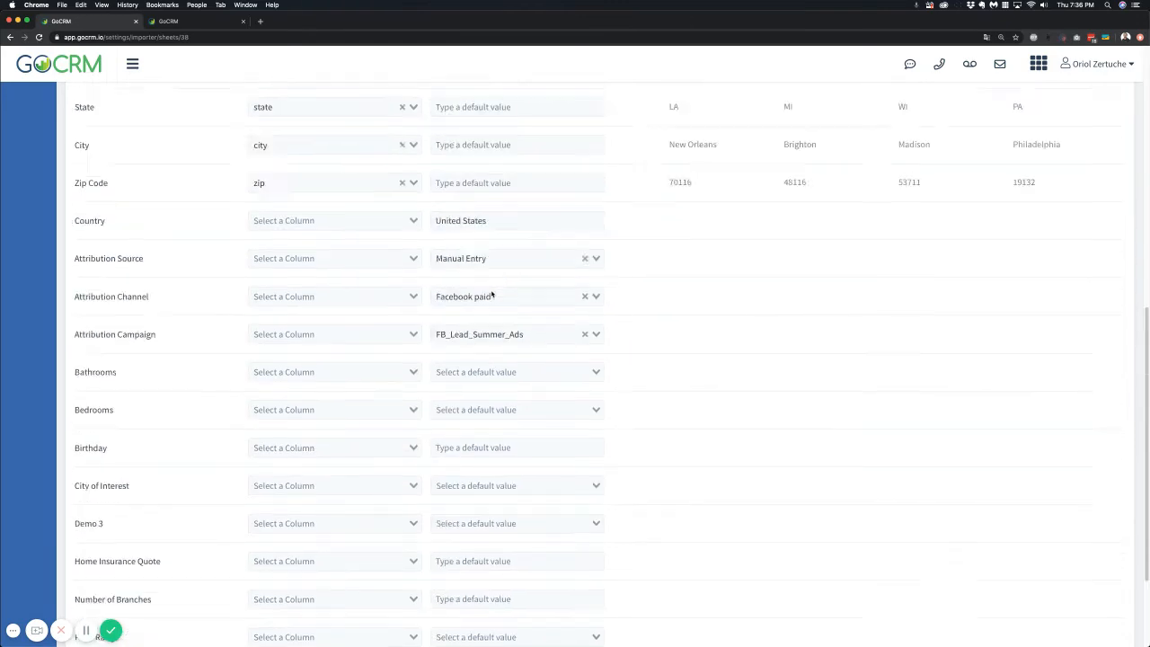
scroll(493, 294, up, 15)
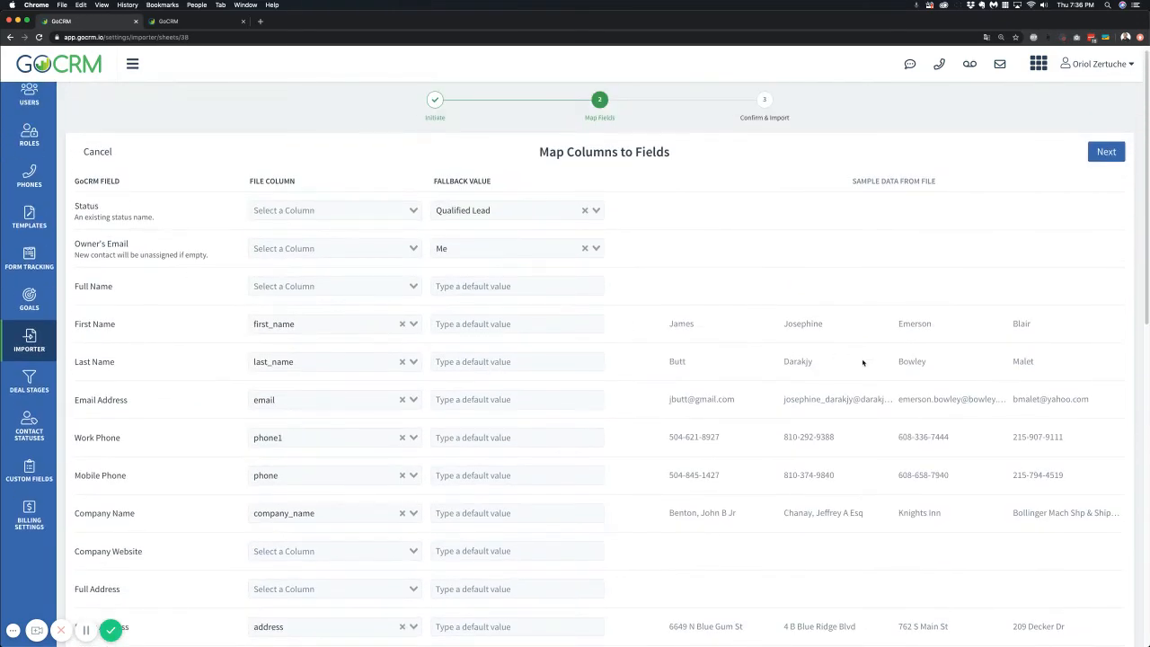
scroll(863, 363, up, 1)
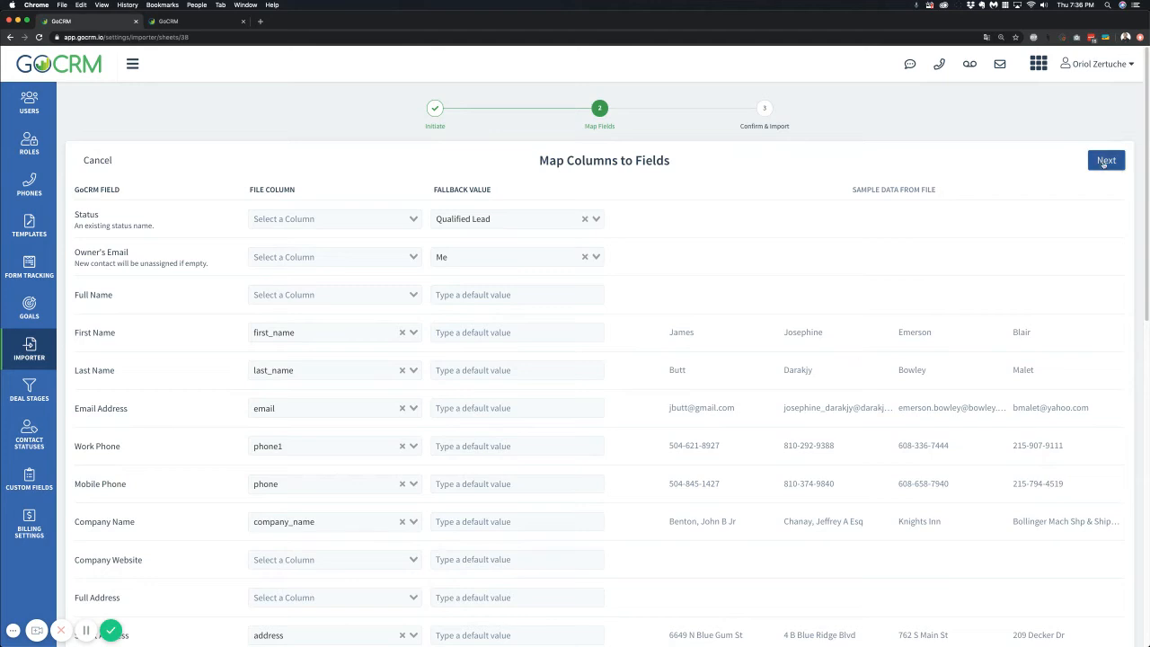
click(1106, 160)
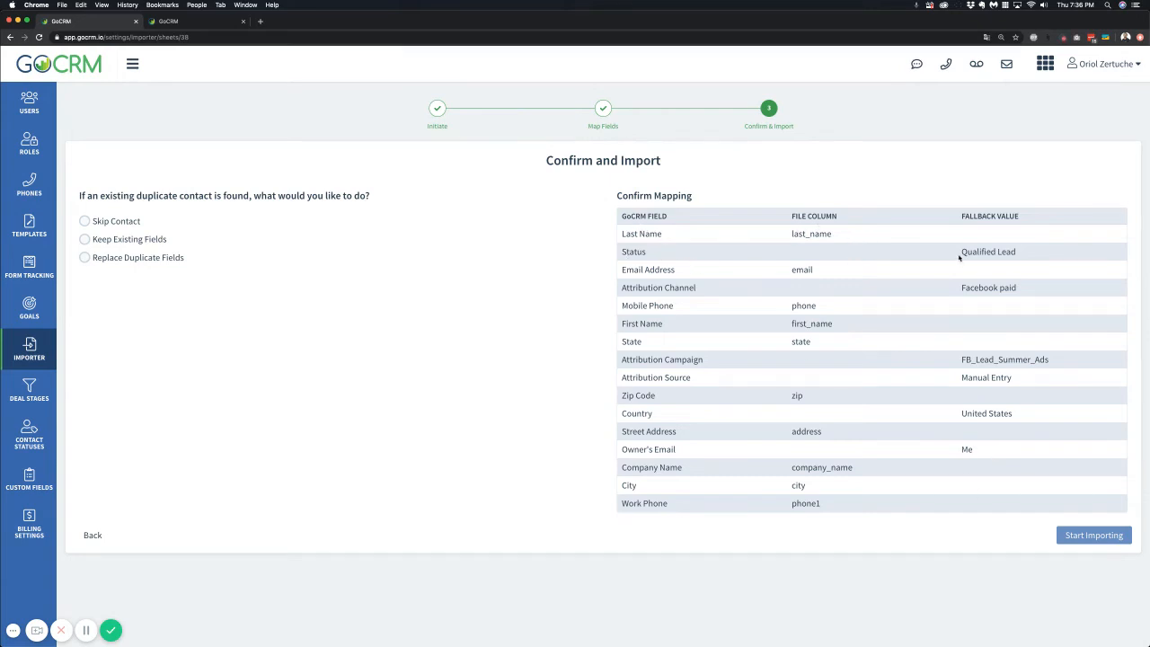
Step: Check the Status fallback in the mapping summary and read the question about existing duplicate contacts
drag(959, 258, 1078, 257)
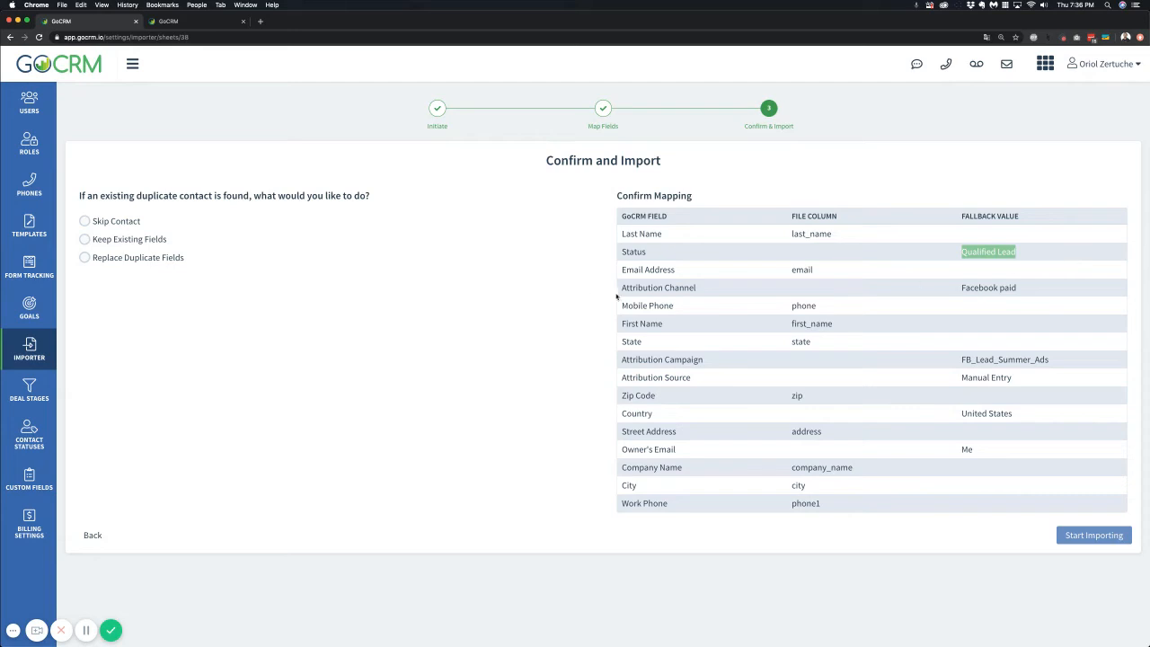
click(793, 272)
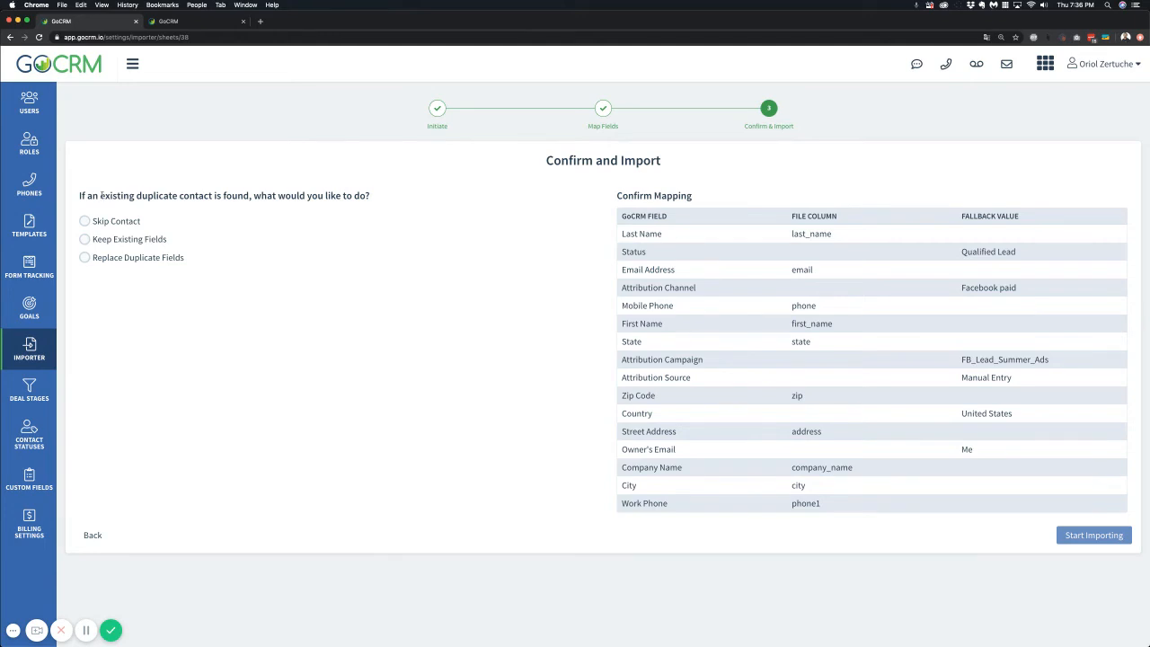
drag(80, 196, 371, 196)
click(390, 196)
Step: Try the duplicate options Skip Contact, Keep Existing Fields and Replace Duplicate Fields in turn, comparing them with the mapping summary
click(115, 222)
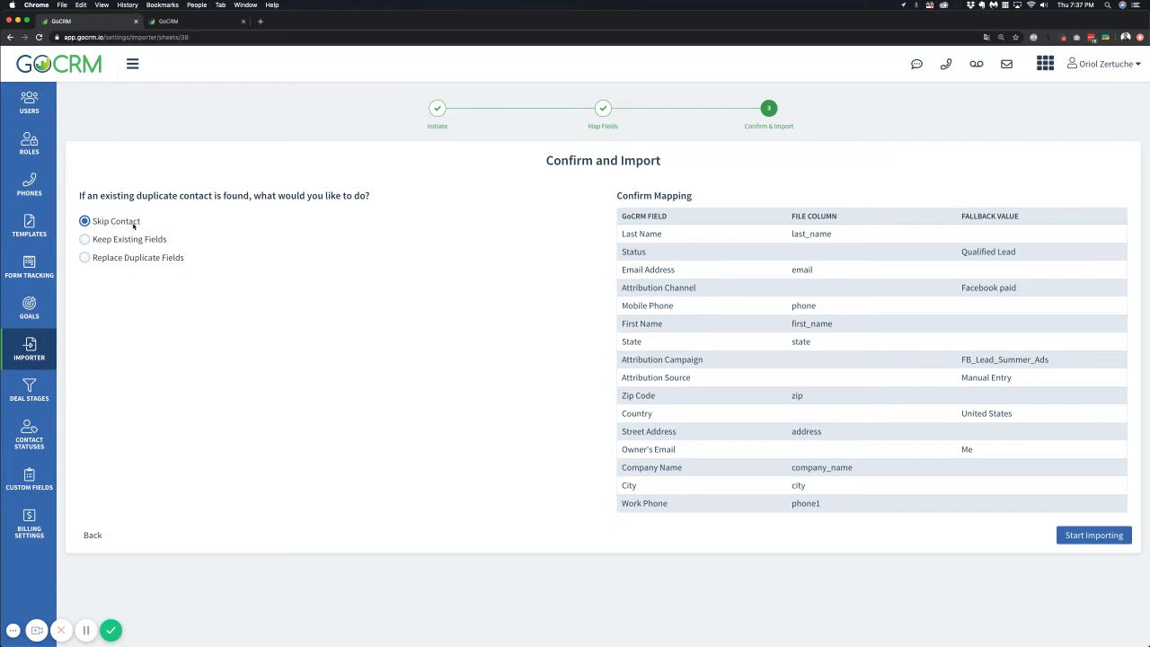
click(132, 240)
drag(1022, 416, 958, 416)
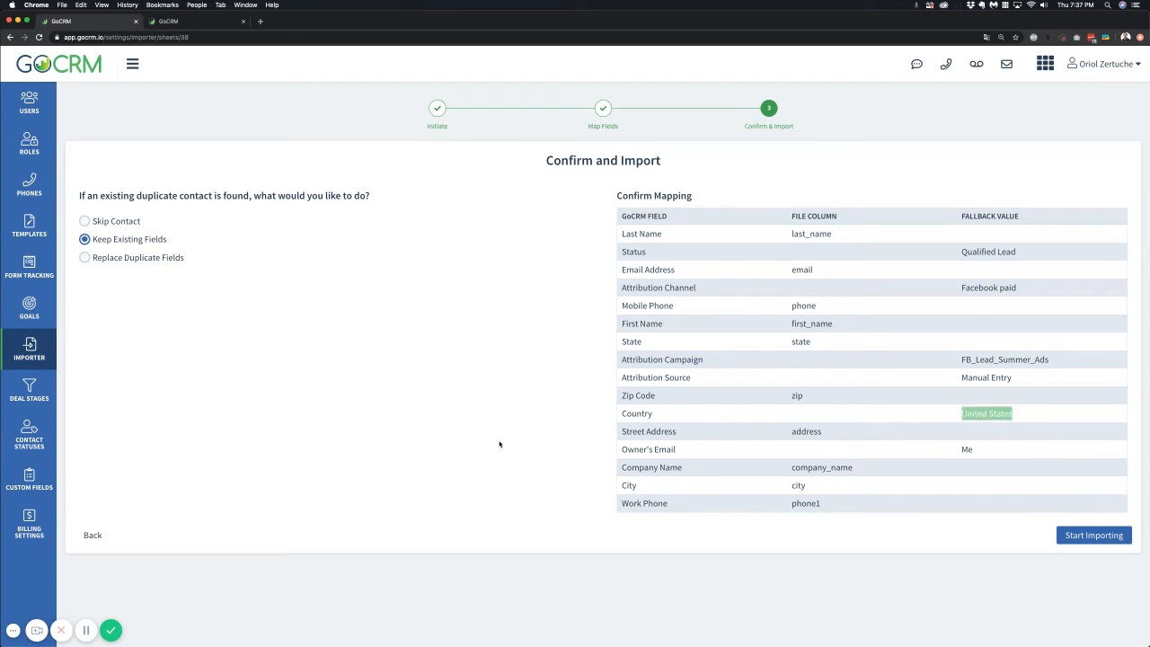
click(135, 258)
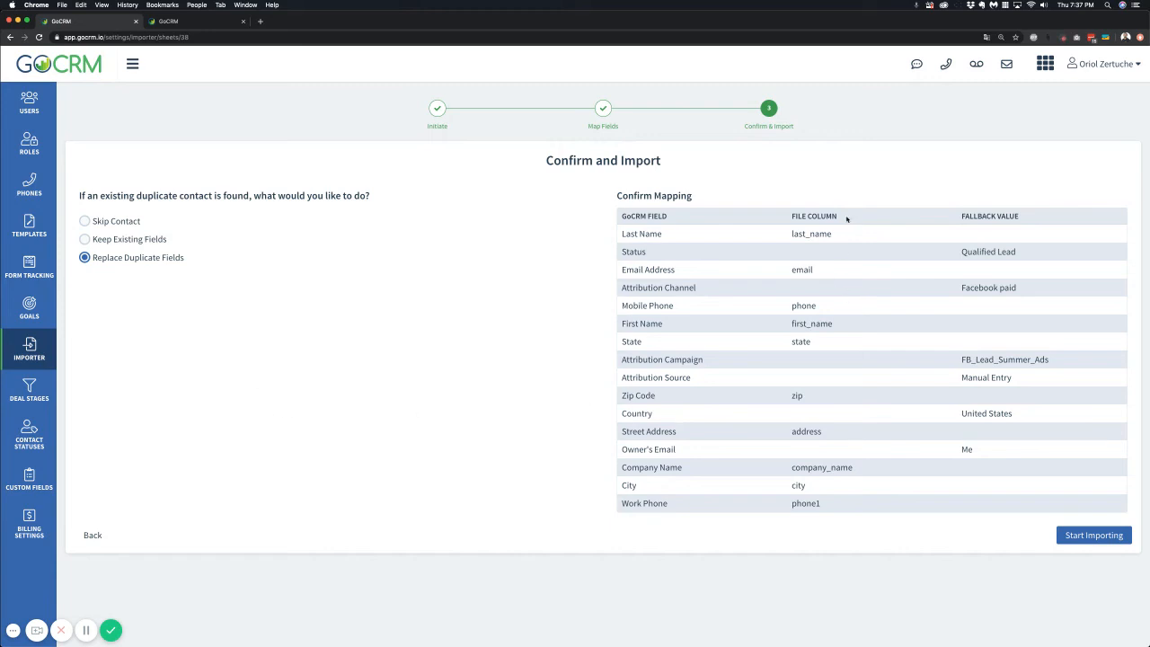
drag(836, 234, 751, 233)
drag(779, 309, 897, 320)
click(336, 340)
Step: Choose Keep Existing Fields for duplicate contacts and start the import
click(126, 240)
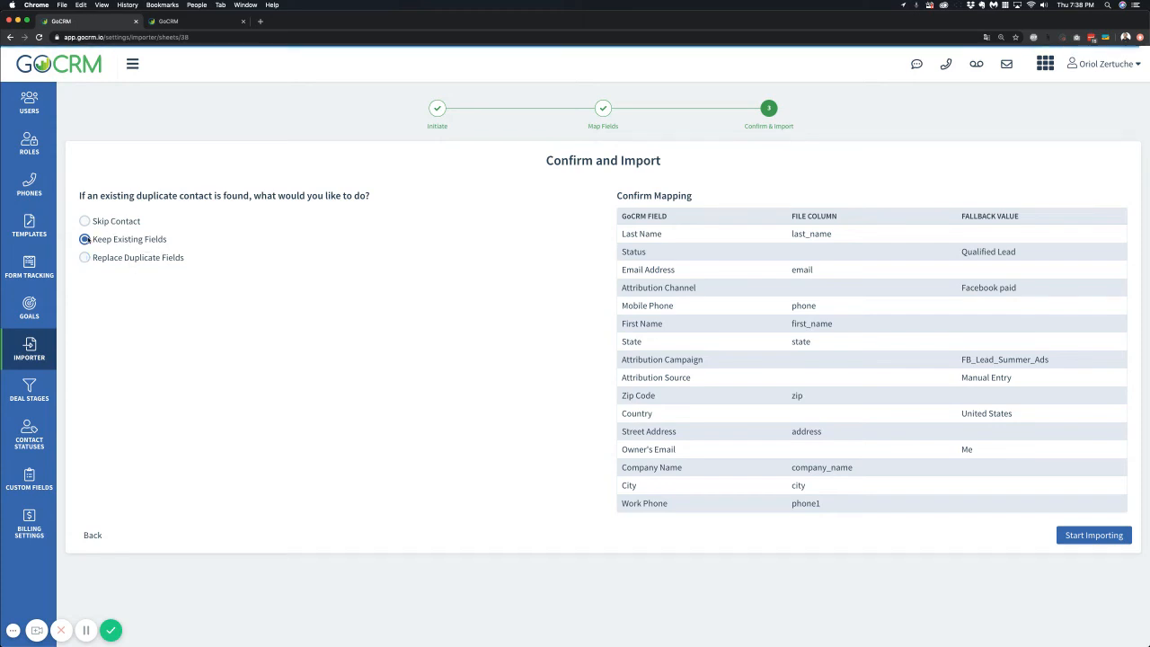
click(1111, 539)
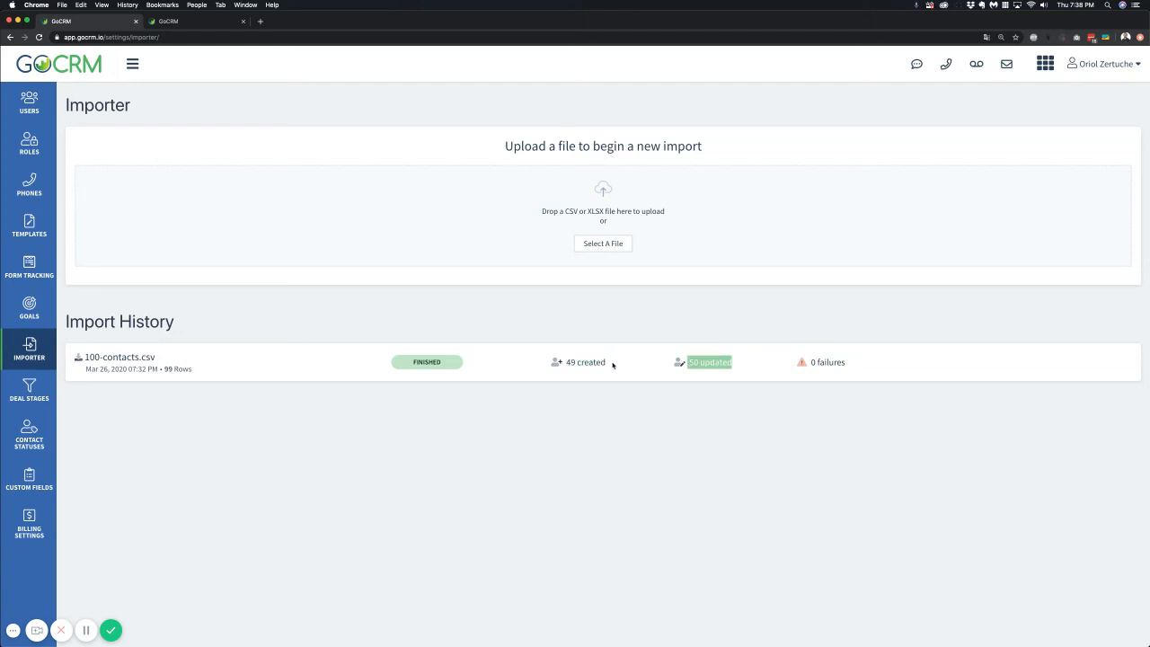
Step: Examine the created and updated contact counts for 100-contacts.csv in the Import History
drag(613, 365, 554, 363)
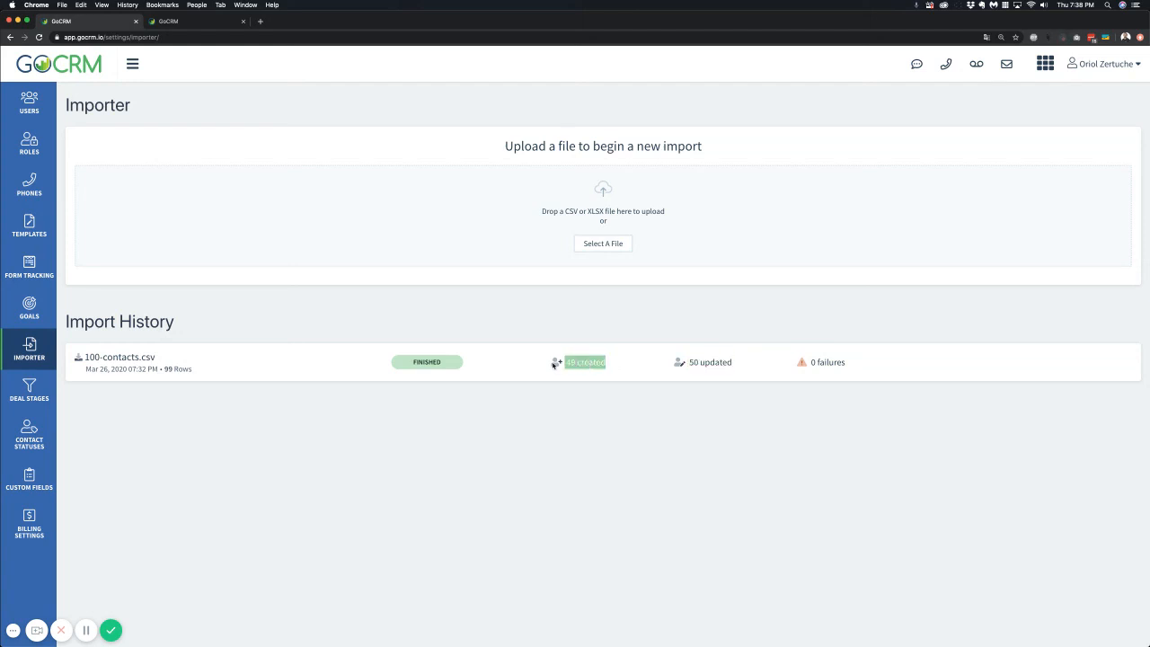
drag(688, 364, 735, 363)
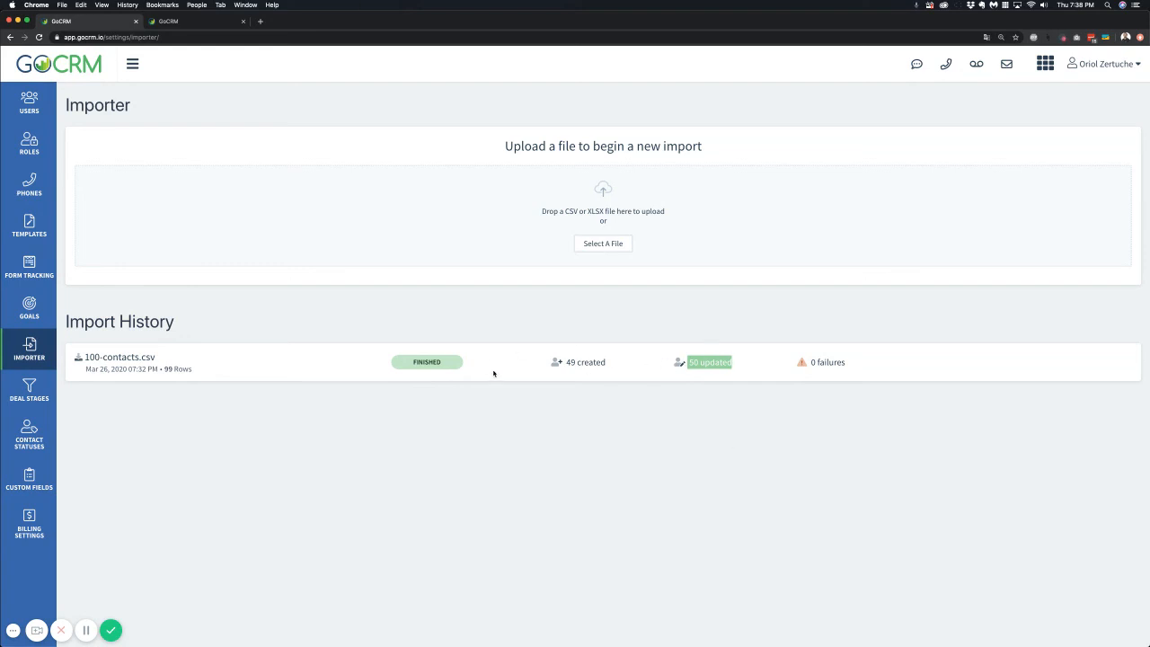
drag(546, 365, 642, 367)
click(605, 363)
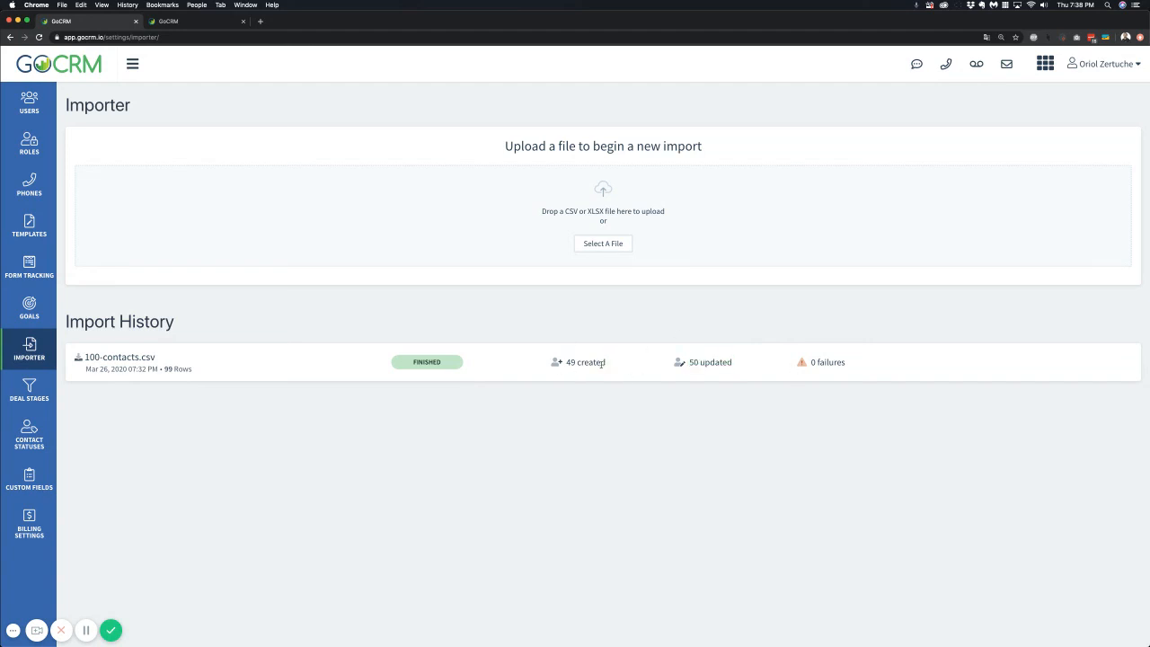
Step: Open the Leads list of the Marketing area and check the first lead's status and channel
click(1045, 63)
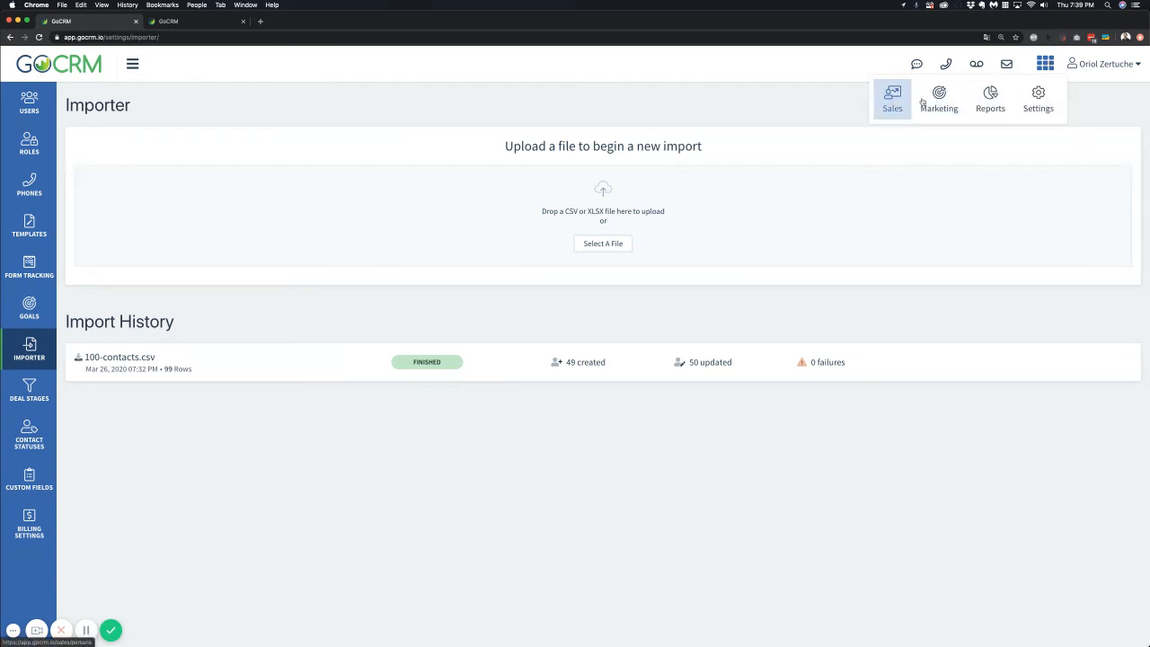
click(935, 100)
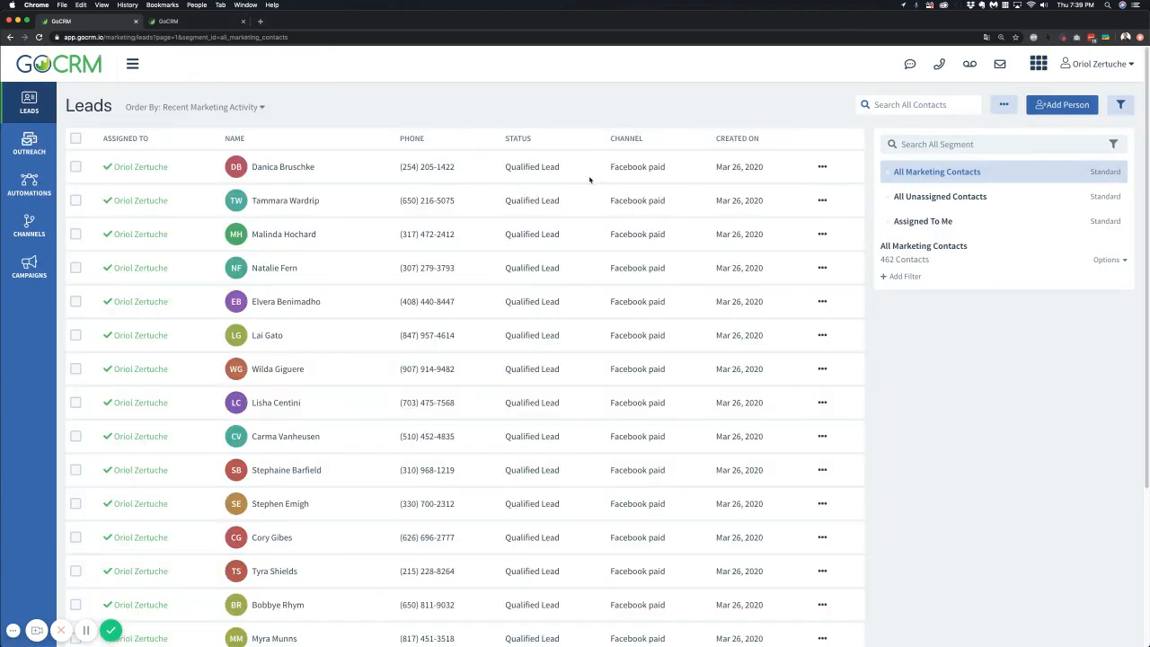
drag(506, 168, 667, 168)
Step: Open the first lead's record, examine its contact details and import activity entry, and return to the Leads list
click(284, 166)
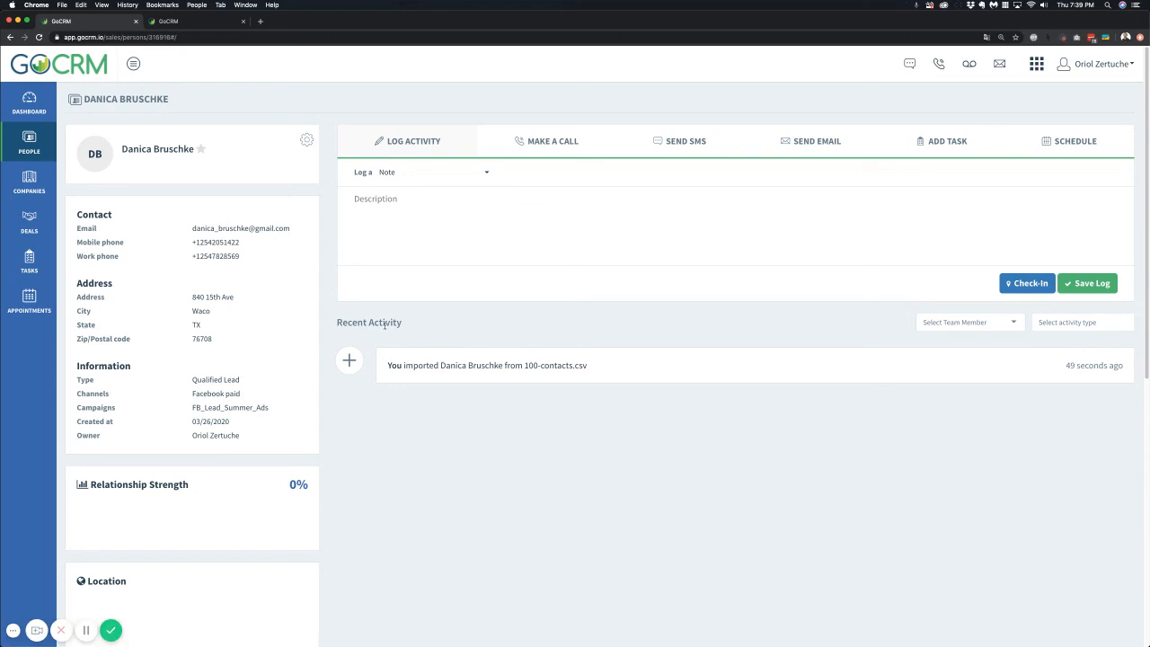
scroll(384, 325, down, 2)
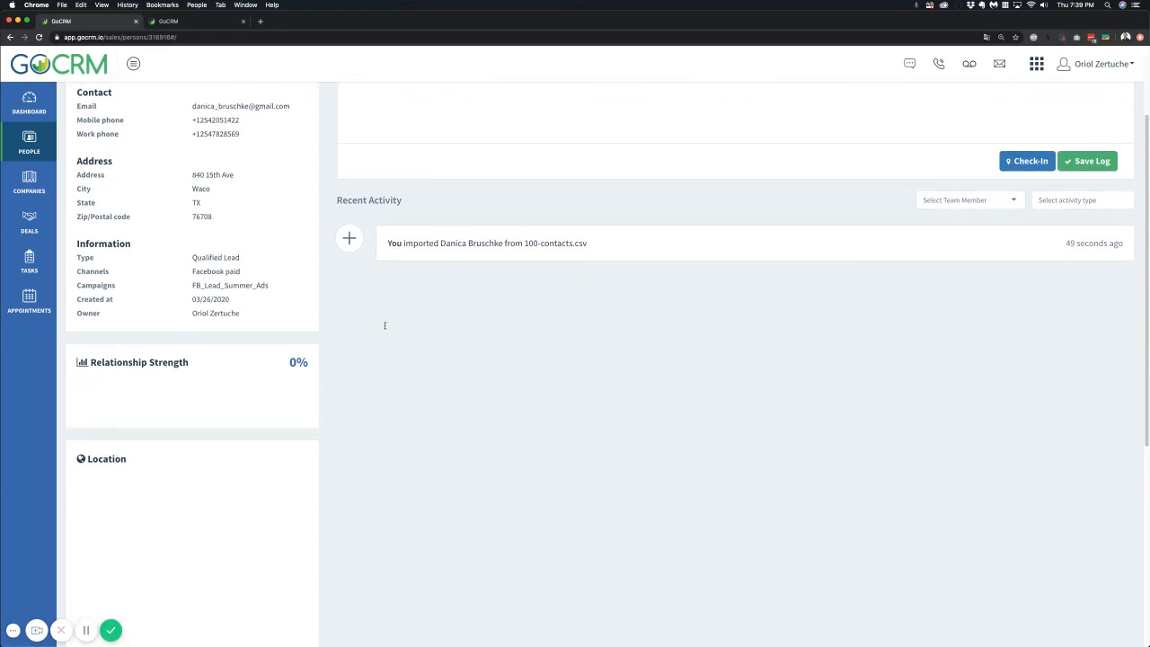
scroll(385, 325, up, 2)
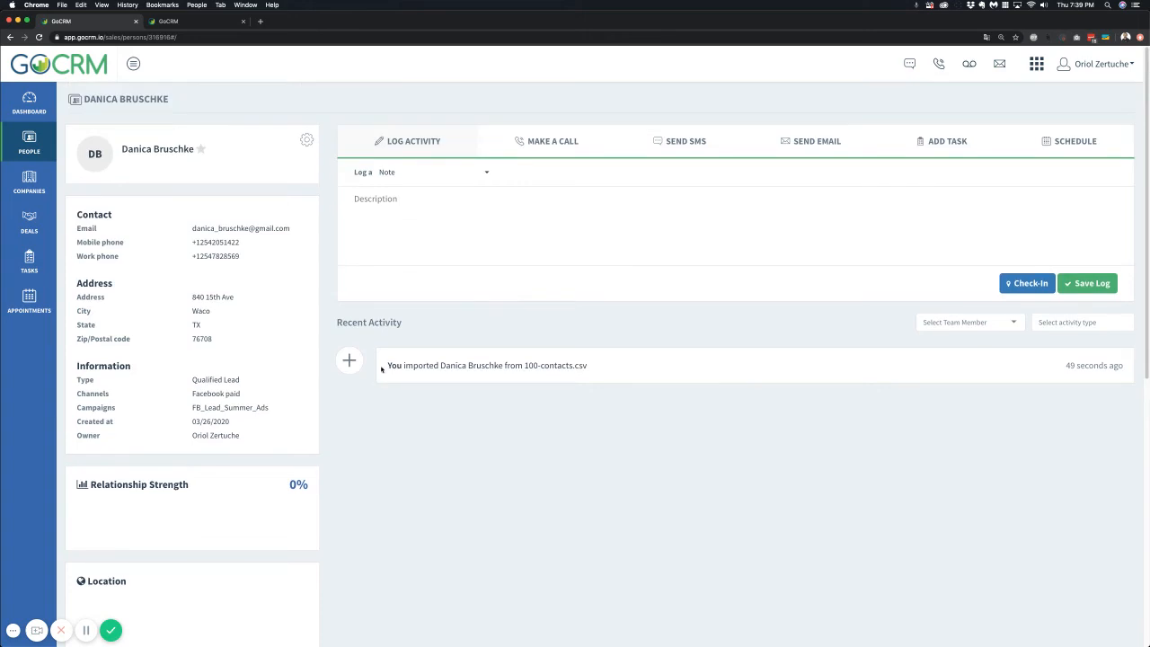
drag(387, 367, 538, 365)
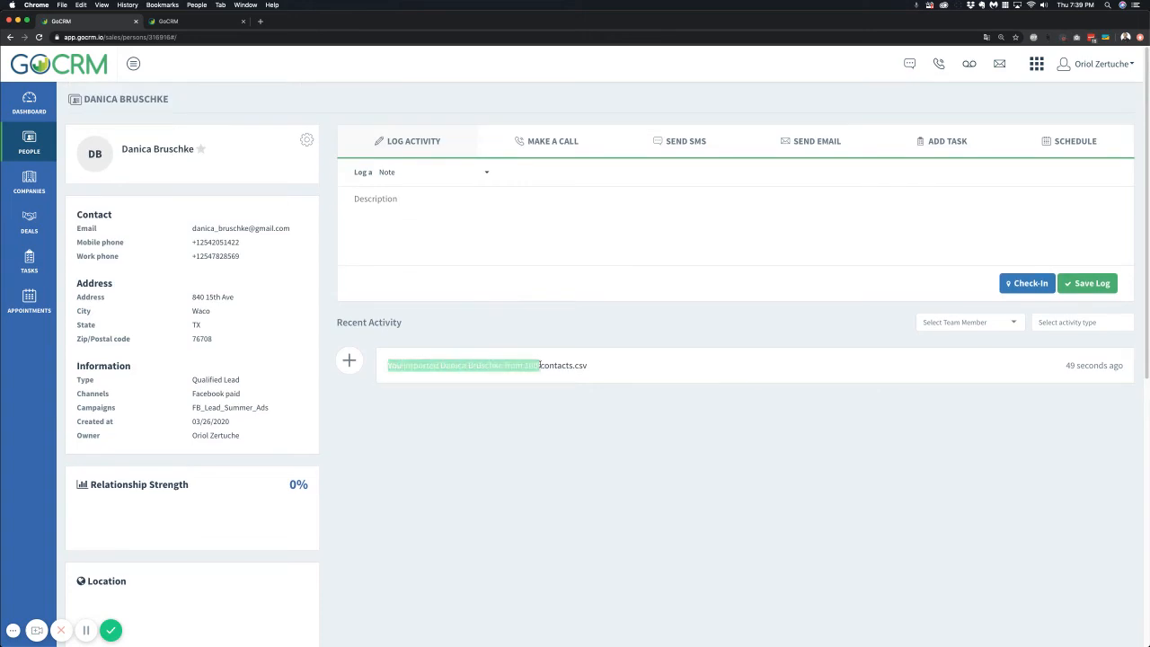
click(438, 365)
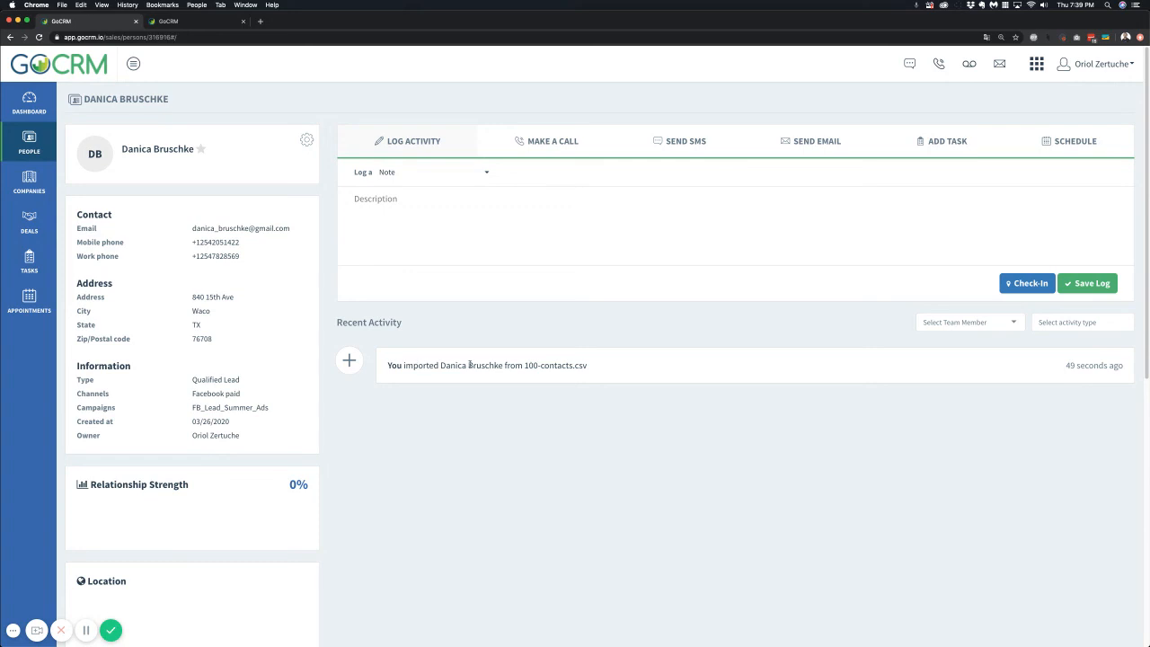
drag(510, 365, 589, 365)
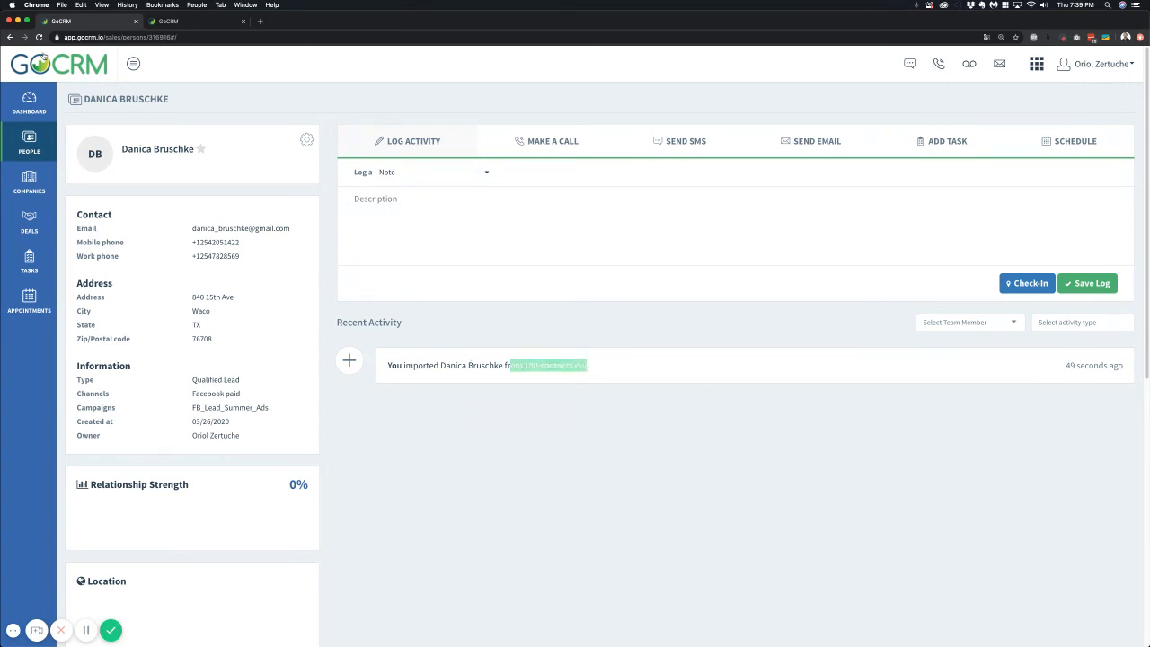
click(9, 37)
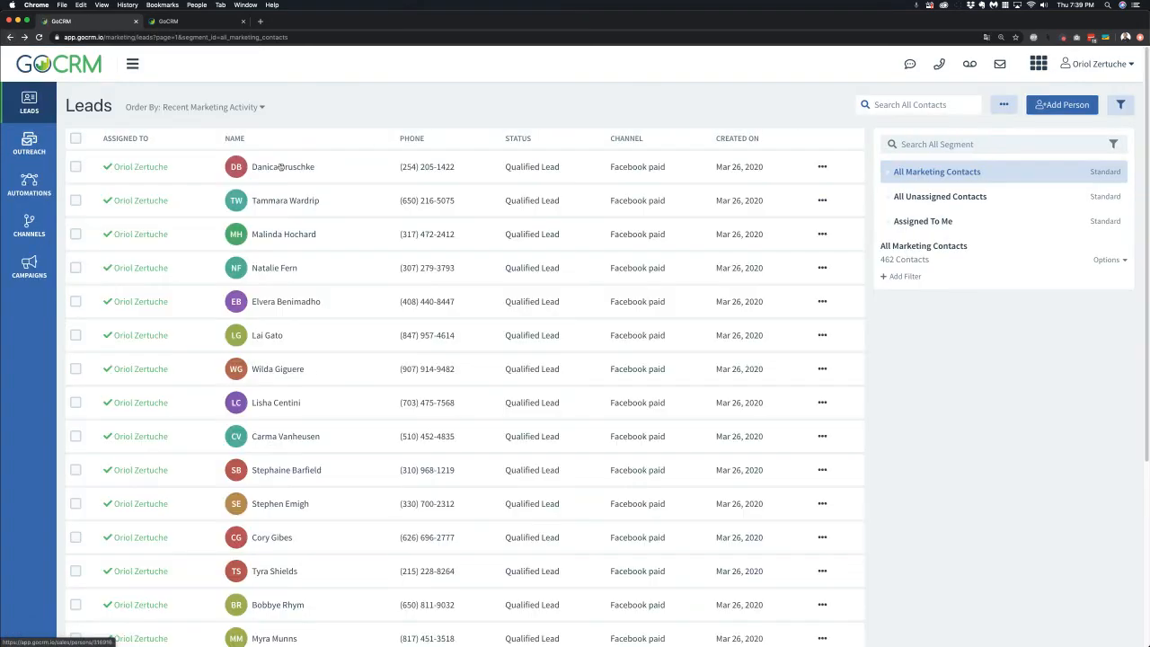